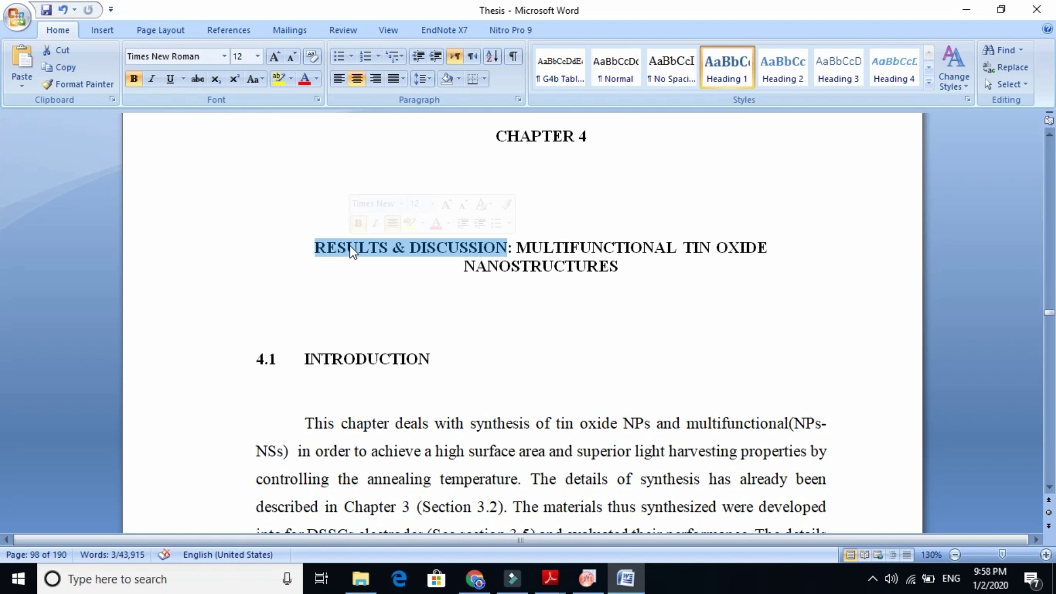
{"action": "left_click", "coordinate": [517, 270]}
{"action": "left_click_drag", "start_coordinate": [521, 246], "coordinate": [667, 264]}
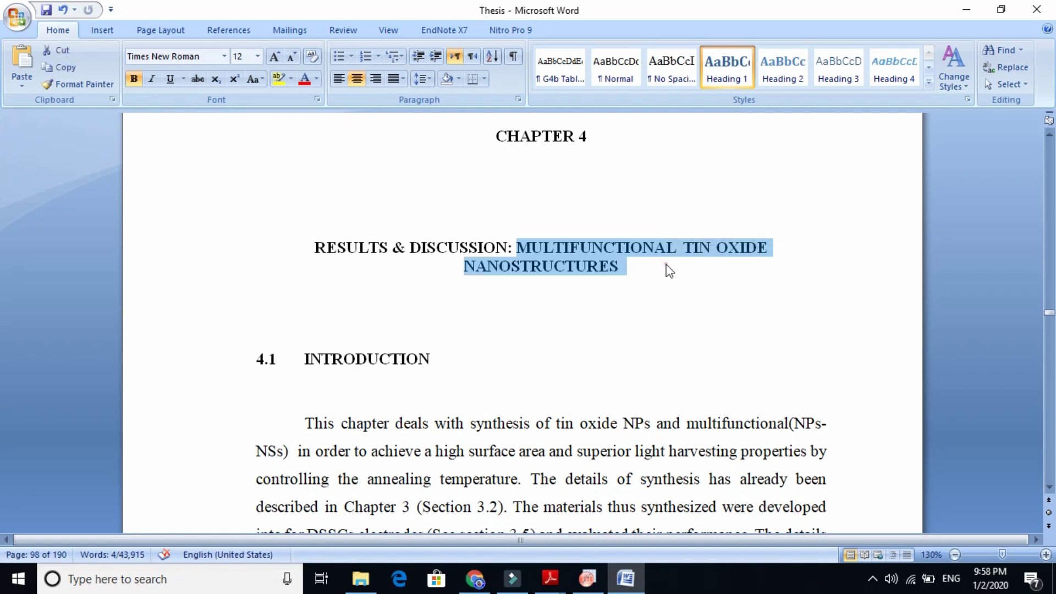
{"action": "left_click", "coordinate": [667, 271]}
{"action": "scroll", "coordinate": [703, 362], "scroll_direction": "down", "scroll_amount": 1}
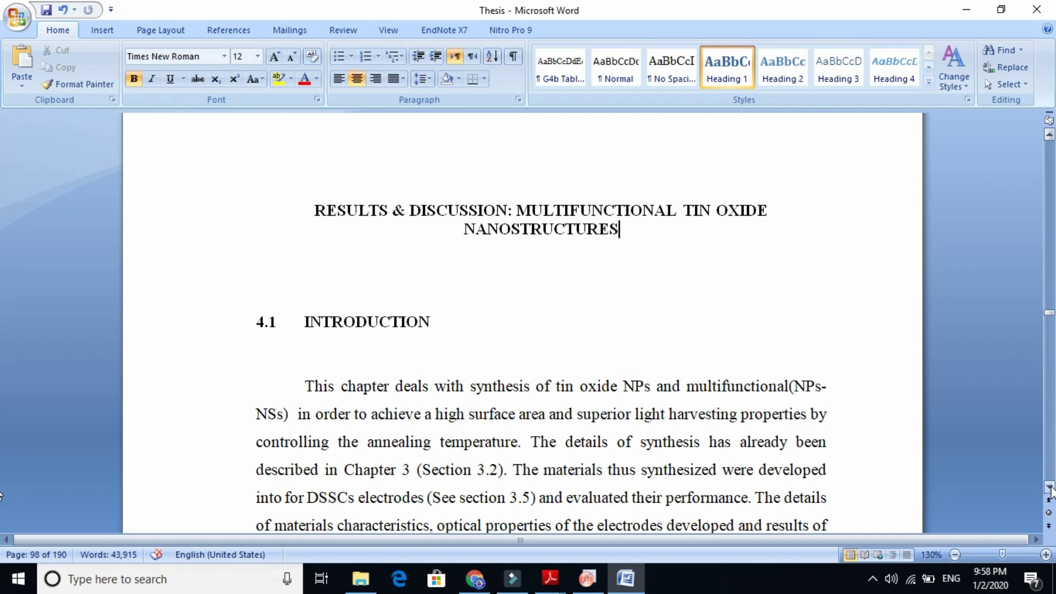
{"action": "left_click", "coordinate": [1050, 487]}
{"action": "left_click", "coordinate": [1050, 487]}
{"action": "left_click", "coordinate": [1050, 488]}
{"action": "left_click", "coordinate": [1050, 488]}
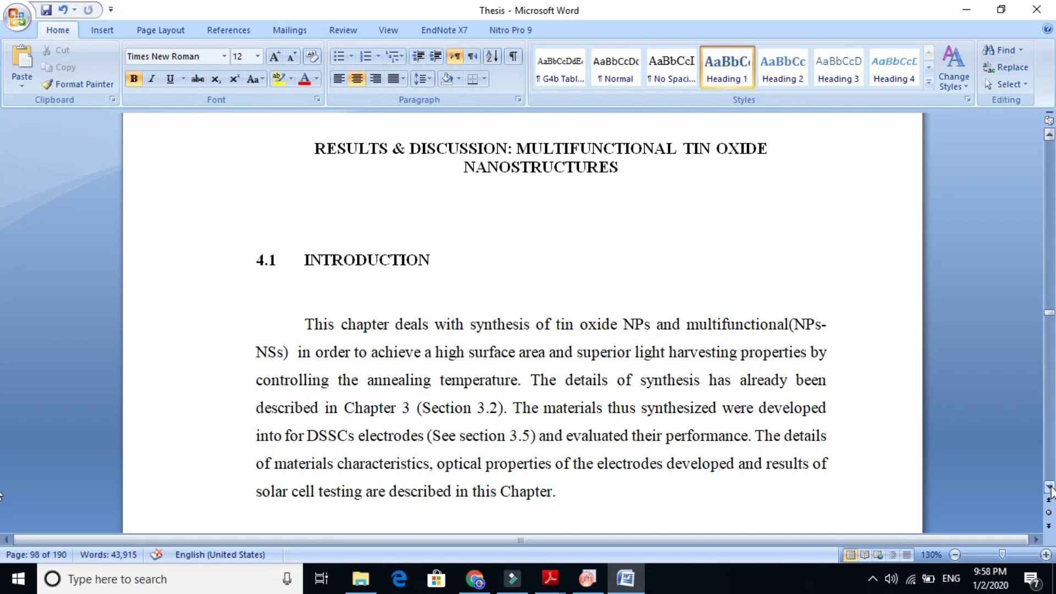
{"action": "left_click", "coordinate": [391, 329]}
{"action": "left_click", "coordinate": [451, 328]}
{"action": "left_click", "coordinate": [617, 326]}
{"action": "left_click", "coordinate": [722, 325]}
{"action": "left_click", "coordinate": [331, 352]}
{"action": "left_click", "coordinate": [444, 352]}
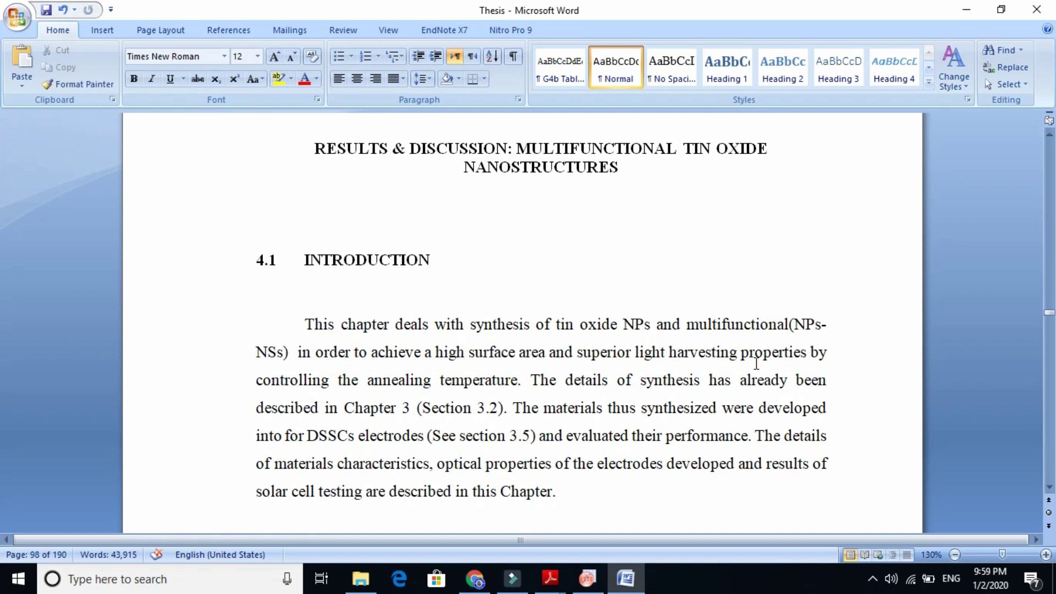
Highlight the phrase from 'order to achieve' through 'annealing temperature' in yellow
{"action": "left_click", "coordinate": [516, 382], "text": "shift"}
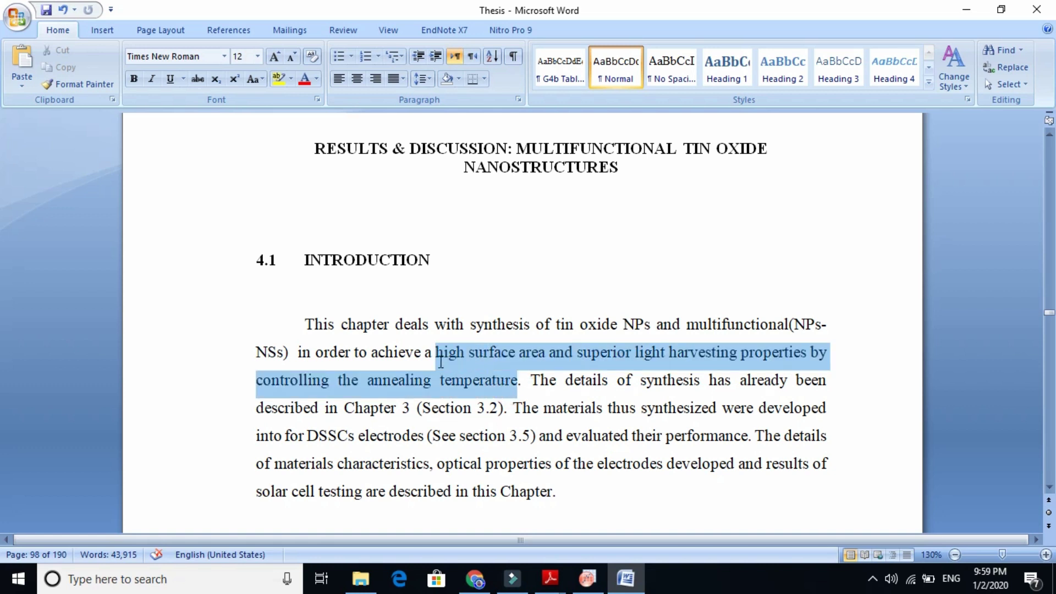
{"action": "left_click", "coordinate": [358, 353], "text": "shift"}
{"action": "left_click", "coordinate": [336, 355], "text": "shift"}
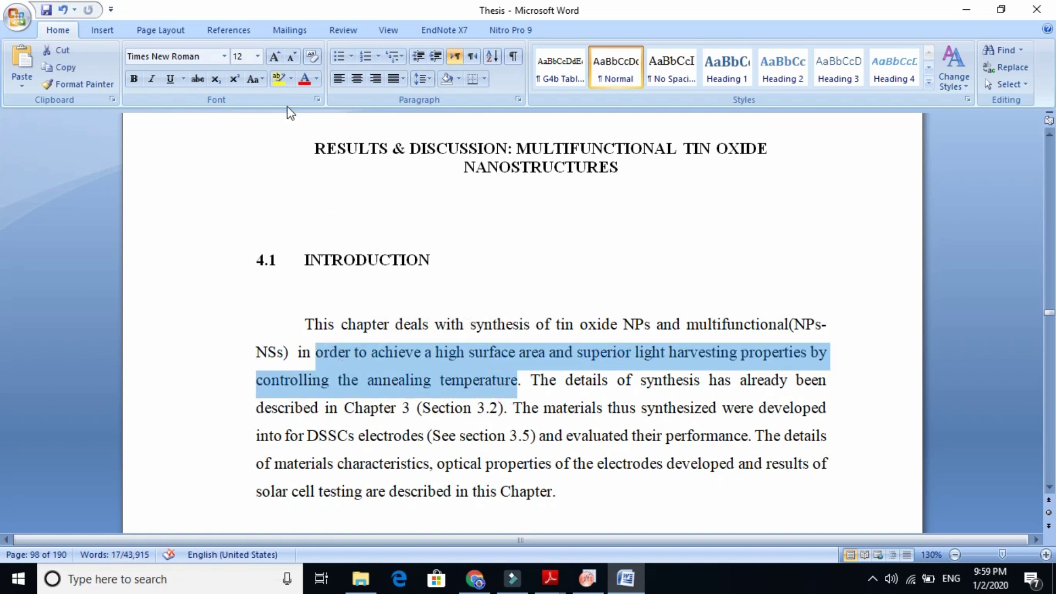
{"action": "left_click", "coordinate": [279, 78]}
{"action": "left_click", "coordinate": [381, 350]}
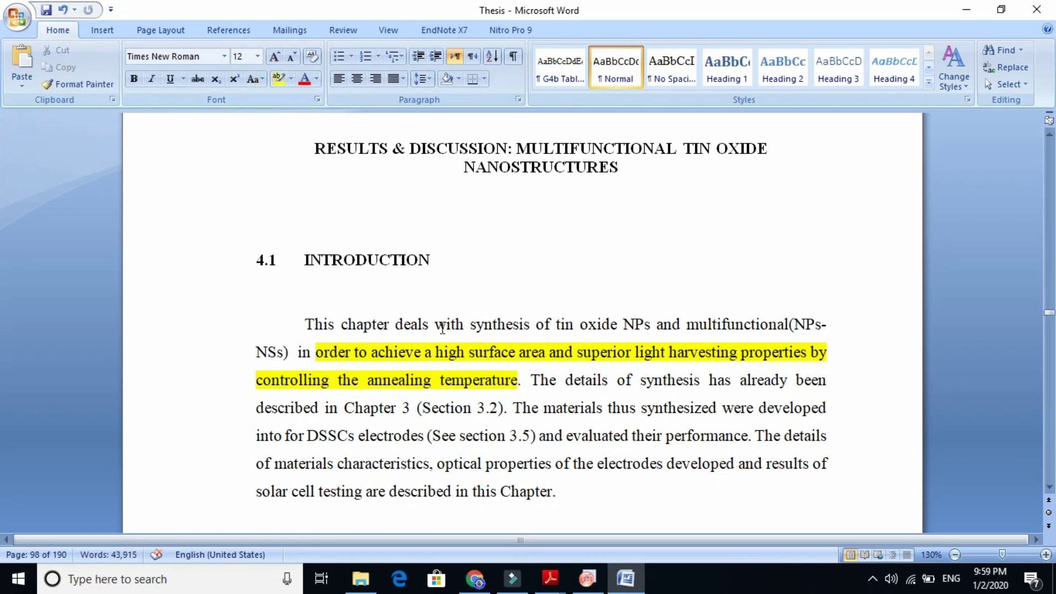
Highlight the word 'synthesis' in yellow, leaving 'multifunctional' unhighlighted
{"action": "double_click", "coordinate": [489, 330]}
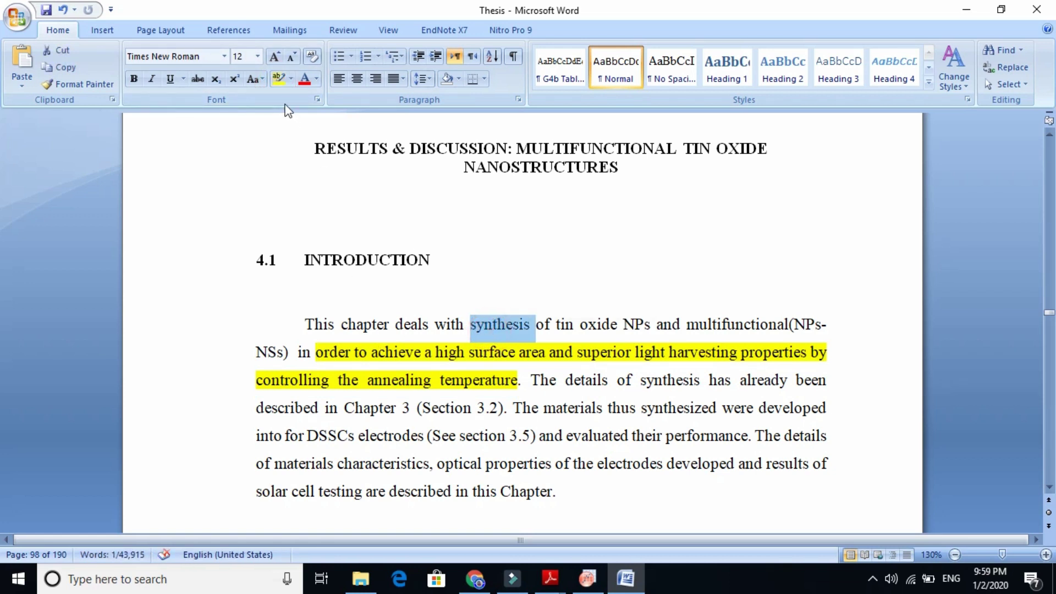
{"action": "left_click", "coordinate": [279, 78]}
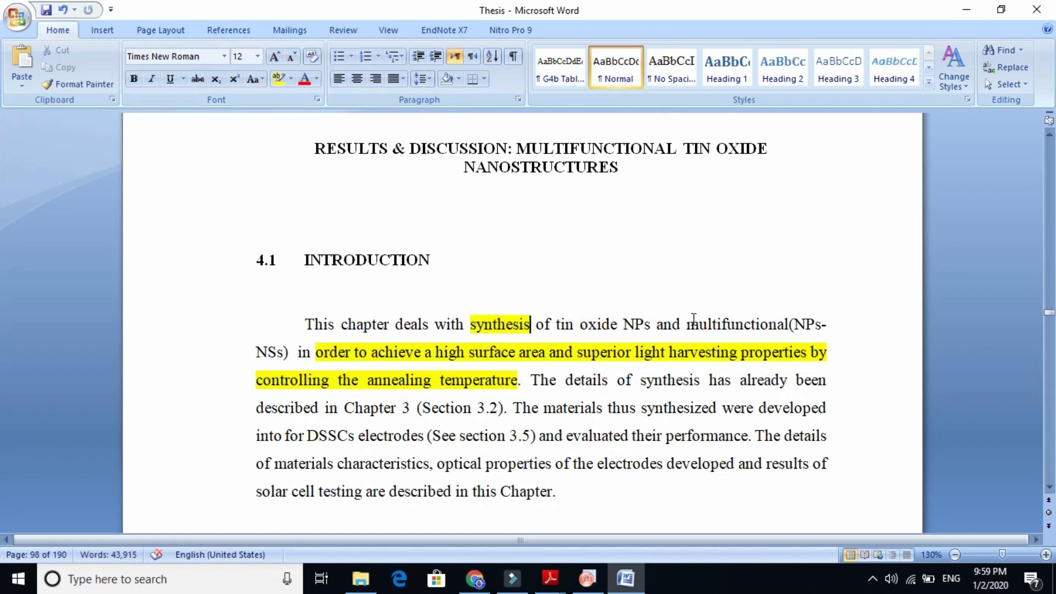
{"action": "double_click", "coordinate": [729, 325]}
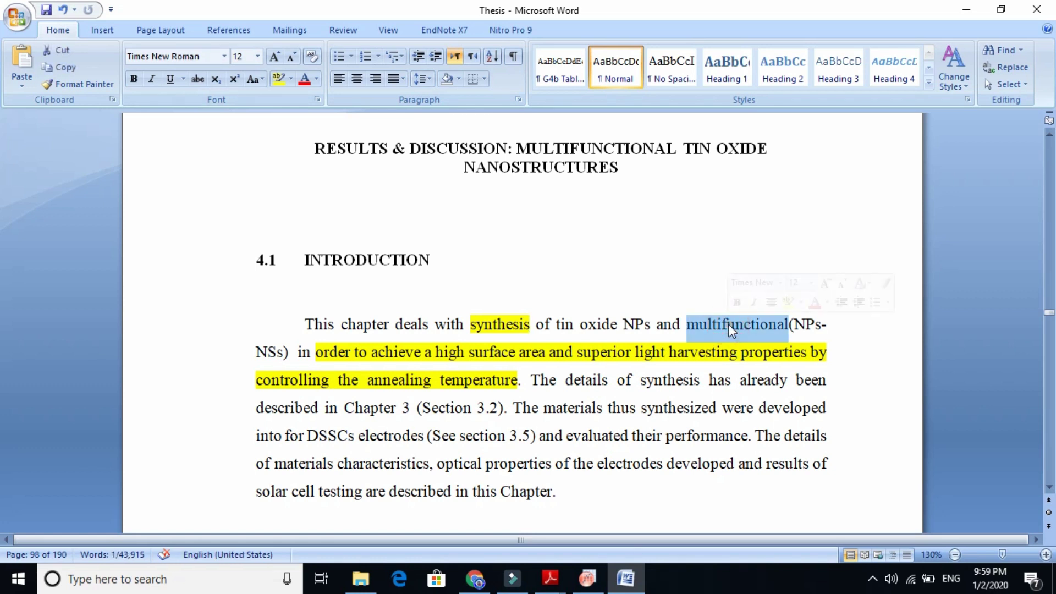
{"action": "left_click", "coordinate": [277, 348]}
Review the first sentence's wording, checking 'annealing' and 'temperature' without further highlighting
{"action": "left_click", "coordinate": [390, 356]}
{"action": "left_click", "coordinate": [459, 356]}
{"action": "left_click", "coordinate": [537, 353]}
{"action": "left_click", "coordinate": [606, 358]}
{"action": "left_click", "coordinate": [693, 364]}
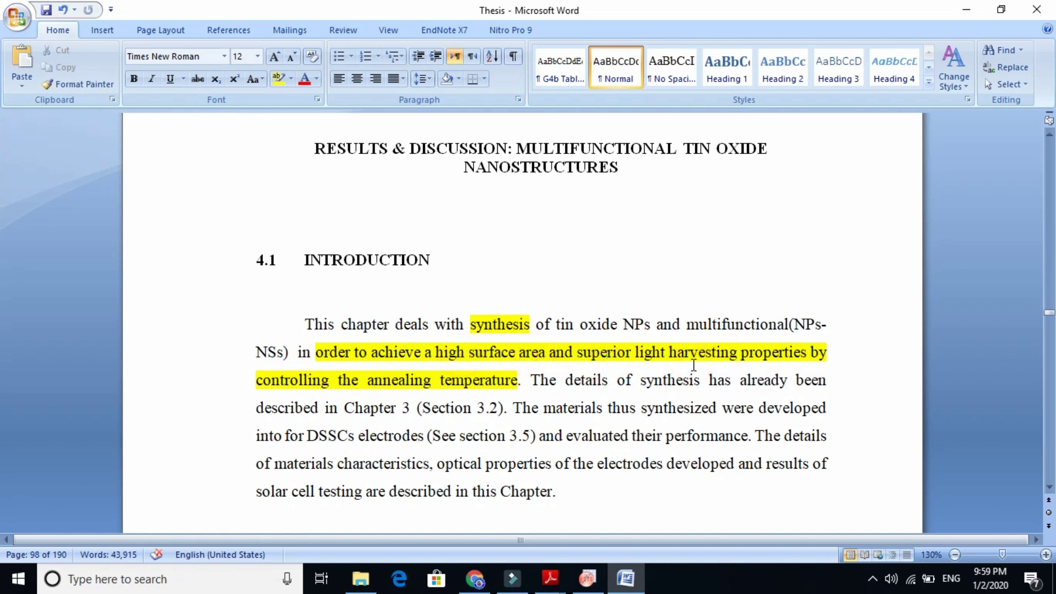
{"action": "double_click", "coordinate": [404, 380]}
{"action": "double_click", "coordinate": [458, 381]}
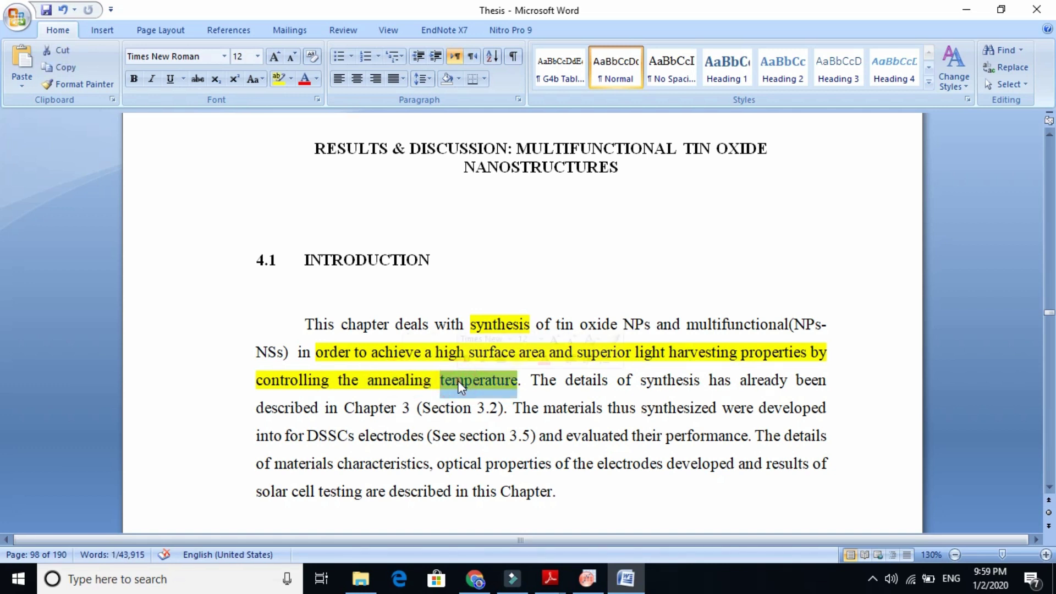
{"action": "left_click", "coordinate": [593, 383]}
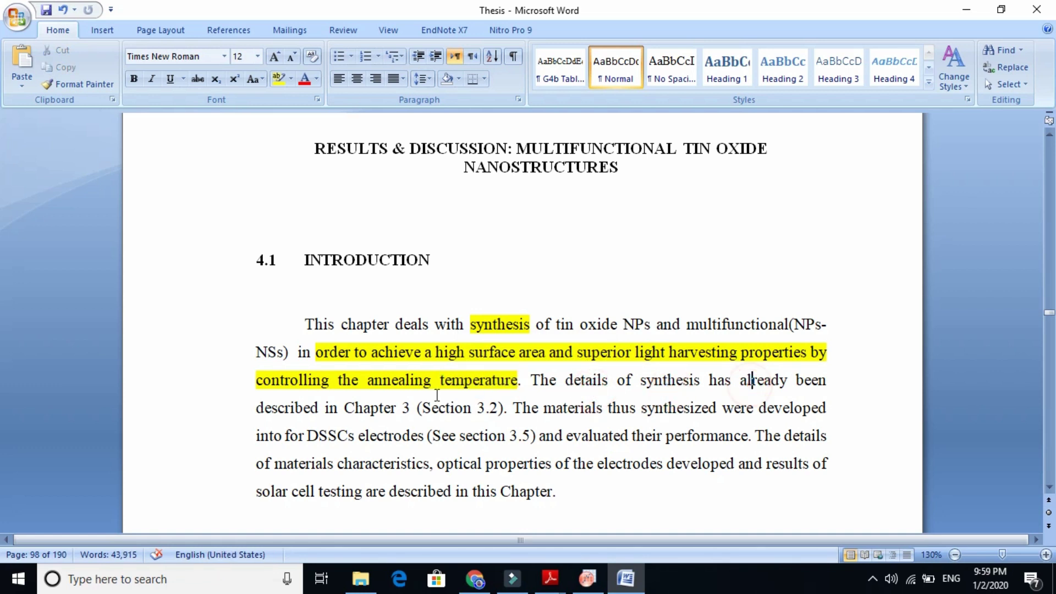
{"action": "left_click", "coordinate": [311, 409]}
Inspect the next sentence, selecting the second 'synthesis' and 'Section' without highlighting
{"action": "double_click", "coordinate": [663, 383]}
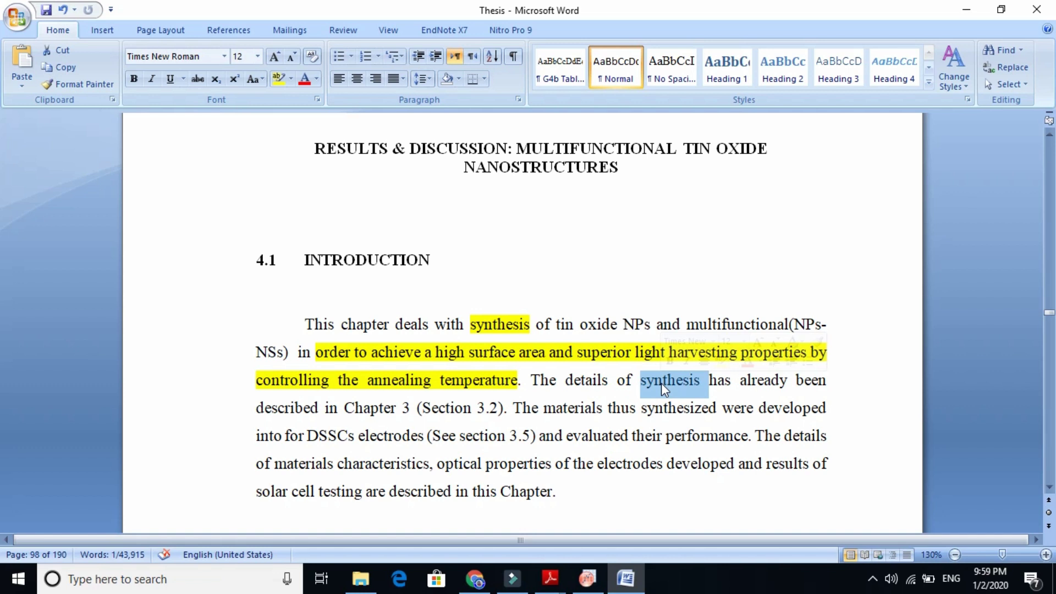
{"action": "left_click", "coordinate": [355, 408]}
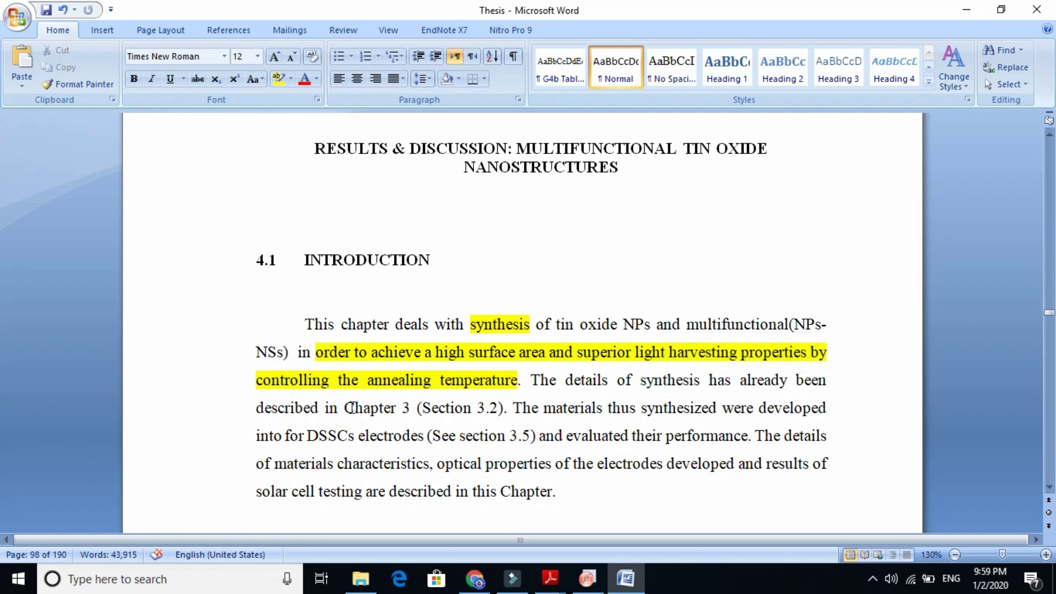
{"action": "double_click", "coordinate": [442, 411]}
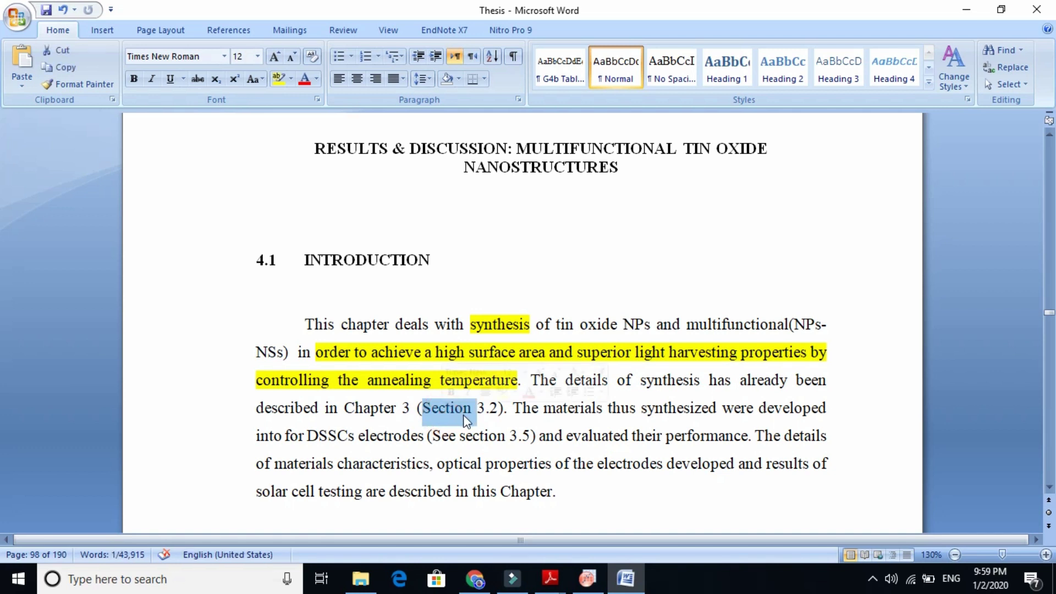
{"action": "left_click", "coordinate": [465, 418]}
{"action": "left_click", "coordinate": [544, 411]}
{"action": "left_click", "coordinate": [631, 413]}
{"action": "left_click", "coordinate": [701, 415]}
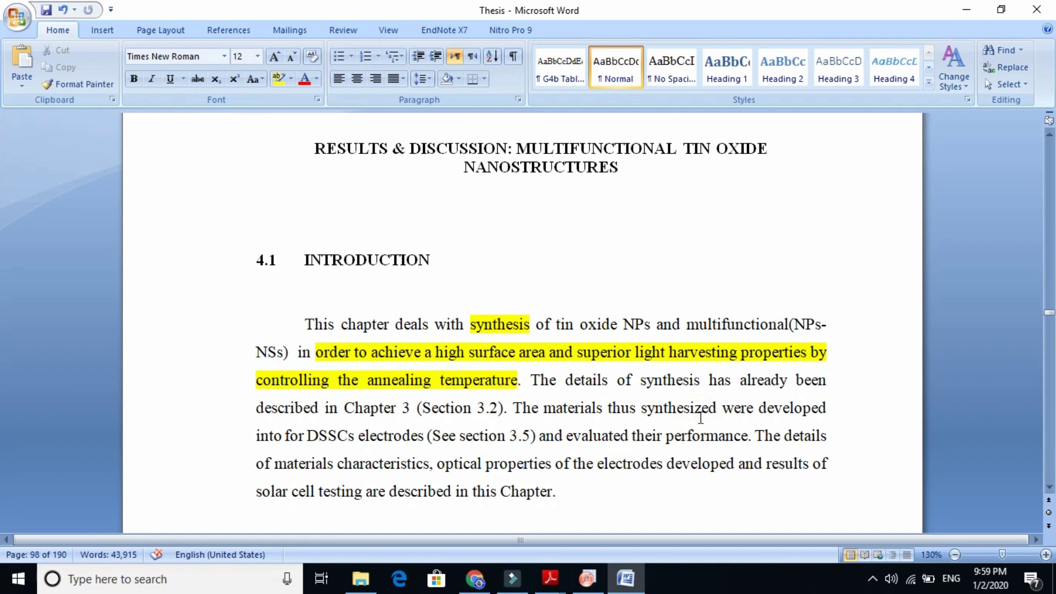
Look over the introduction paragraph's sentence on DSSCs performance, checking 'DSSCs' and 'See'
{"action": "triple_click", "coordinate": [329, 438]}
{"action": "double_click", "coordinate": [329, 438]}
{"action": "double_click", "coordinate": [436, 439]}
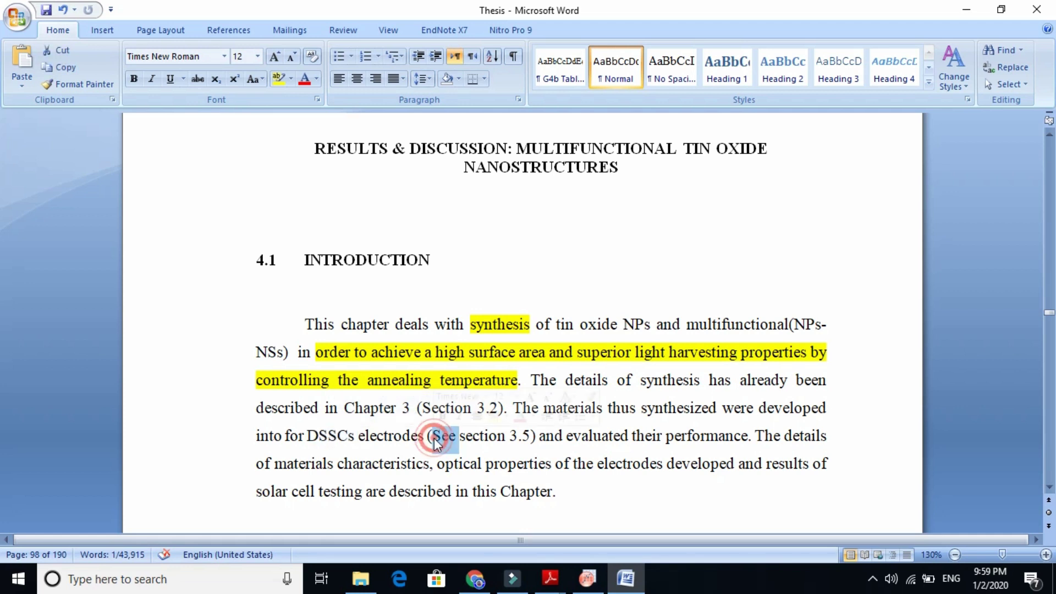
{"action": "left_click", "coordinate": [518, 438]}
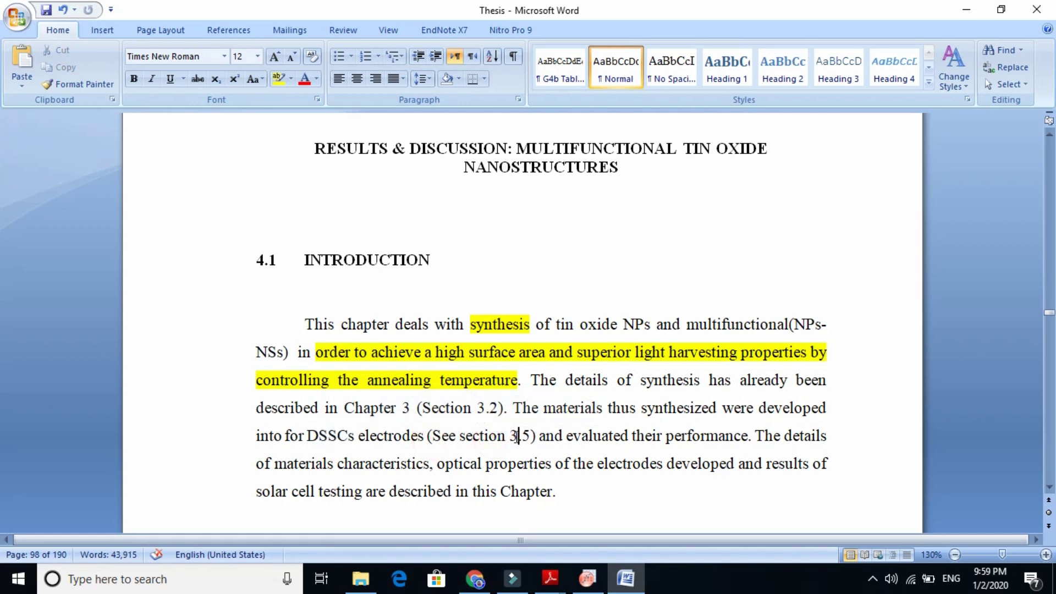
{"action": "left_click", "coordinate": [585, 436]}
{"action": "left_click", "coordinate": [678, 435]}
Read the closing sentences and select the introduction's last sentence beginning 'The details'
{"action": "left_click", "coordinate": [756, 446]}
{"action": "left_click", "coordinate": [287, 464]}
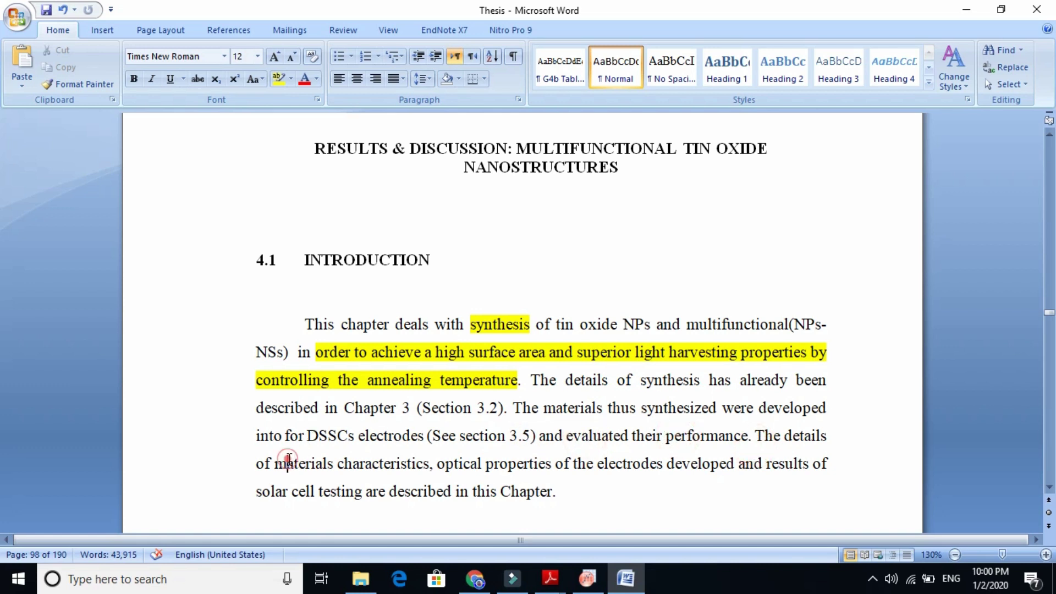
{"action": "left_click", "coordinate": [368, 464]}
{"action": "left_click", "coordinate": [486, 466]}
{"action": "left_click", "coordinate": [635, 468]}
{"action": "left_click", "coordinate": [747, 473]}
{"action": "left_click", "coordinate": [361, 494]}
{"action": "left_click", "coordinate": [519, 494]}
{"action": "left_click", "coordinate": [755, 436]}
{"action": "left_click_drag", "start_coordinate": [755, 437], "coordinate": [553, 492]}
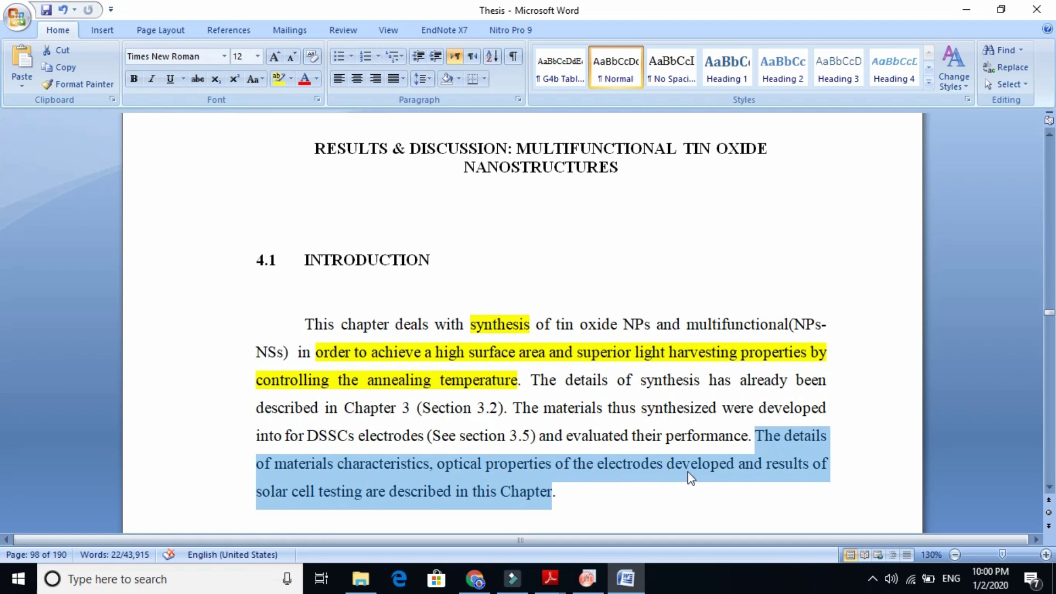
{"action": "left_click", "coordinate": [556, 492]}
Scroll to section 4.2 and check the SYNTHESIZED heading and the 4.2.1 title
{"action": "scroll", "coordinate": [556, 493], "scroll_direction": "down", "scroll_amount": 5}
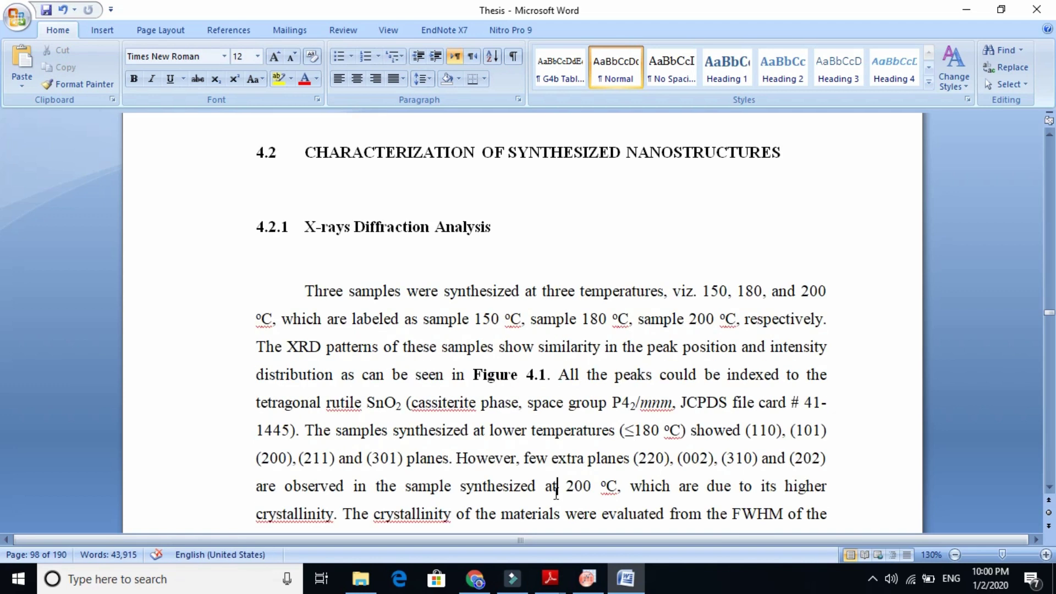
{"action": "scroll", "coordinate": [556, 492], "scroll_direction": "up", "scroll_amount": 5}
{"action": "scroll", "coordinate": [556, 492], "scroll_direction": "down", "scroll_amount": 5}
{"action": "double_click", "coordinate": [561, 152]}
{"action": "left_click", "coordinate": [352, 226]}
{"action": "left_click", "coordinate": [409, 223]}
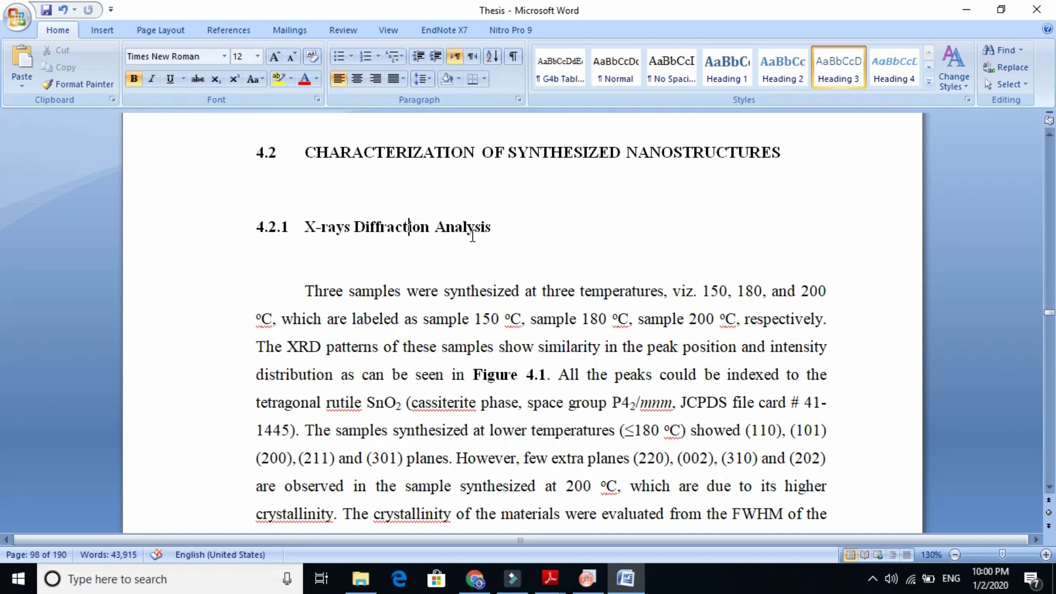
Move between the 4.2.1 X-rays Diffraction Analysis heading and its XRD paragraph
{"action": "left_click", "coordinate": [352, 295]}
{"action": "left_click", "coordinate": [344, 228]}
{"action": "left_click", "coordinate": [411, 229]}
{"action": "left_click", "coordinate": [420, 291]}
{"action": "left_click", "coordinate": [547, 287]}
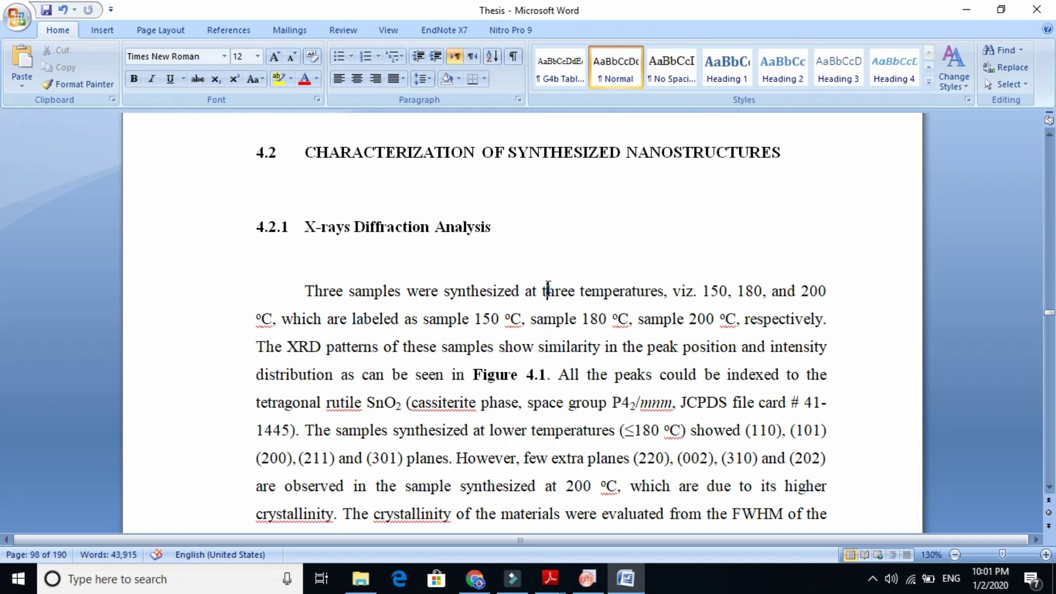
{"action": "left_click", "coordinate": [376, 269]}
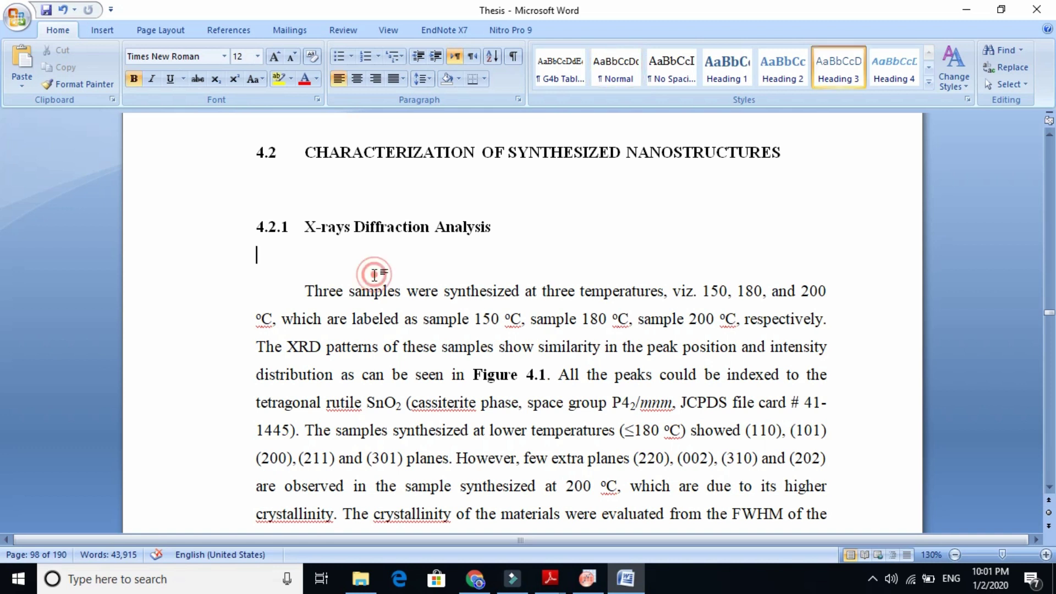
{"action": "left_click", "coordinate": [356, 243]}
{"action": "left_click", "coordinate": [422, 230]}
Step along the XRD paragraph's first line from 'Three samples' to the temperature 150
{"action": "left_click", "coordinate": [502, 328]}
{"action": "left_click", "coordinate": [337, 287]}
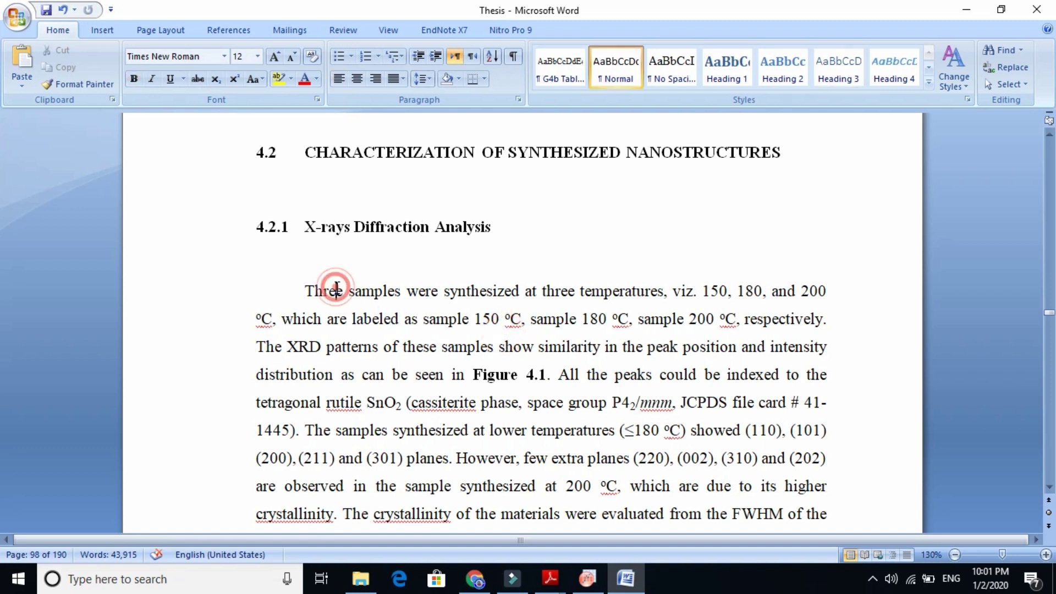
{"action": "left_click", "coordinate": [375, 291]}
{"action": "left_click", "coordinate": [400, 291]}
{"action": "left_click", "coordinate": [479, 291]}
{"action": "left_click", "coordinate": [565, 290]}
{"action": "left_click", "coordinate": [628, 291]}
{"action": "left_click", "coordinate": [718, 290]}
Select the sample temperatures 150, 180 and 200 ºC without highlighting them
{"action": "double_click", "coordinate": [718, 290]}
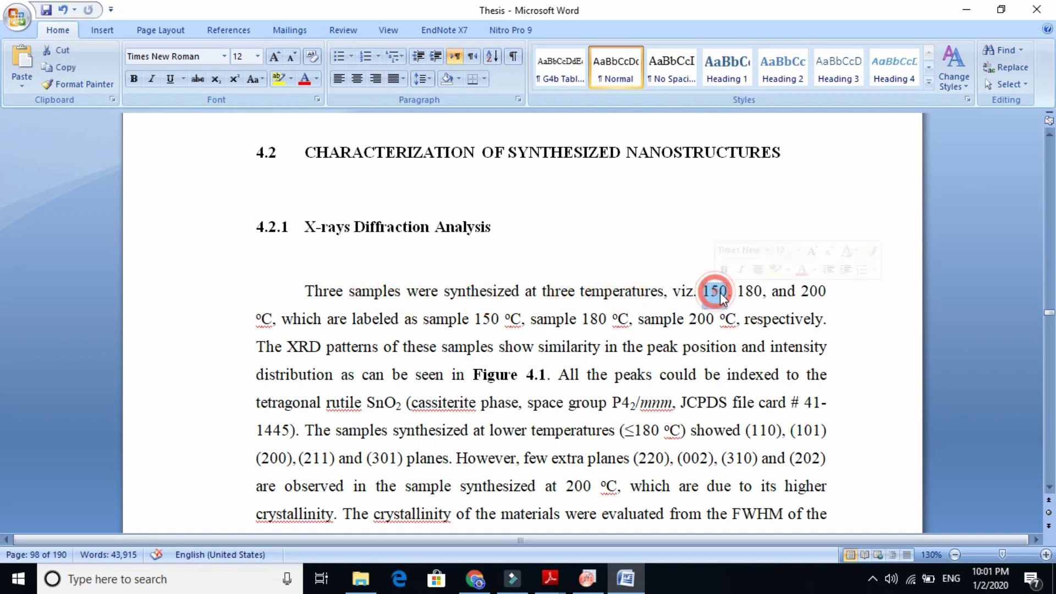
{"action": "double_click", "coordinate": [748, 292]}
{"action": "double_click", "coordinate": [813, 292]}
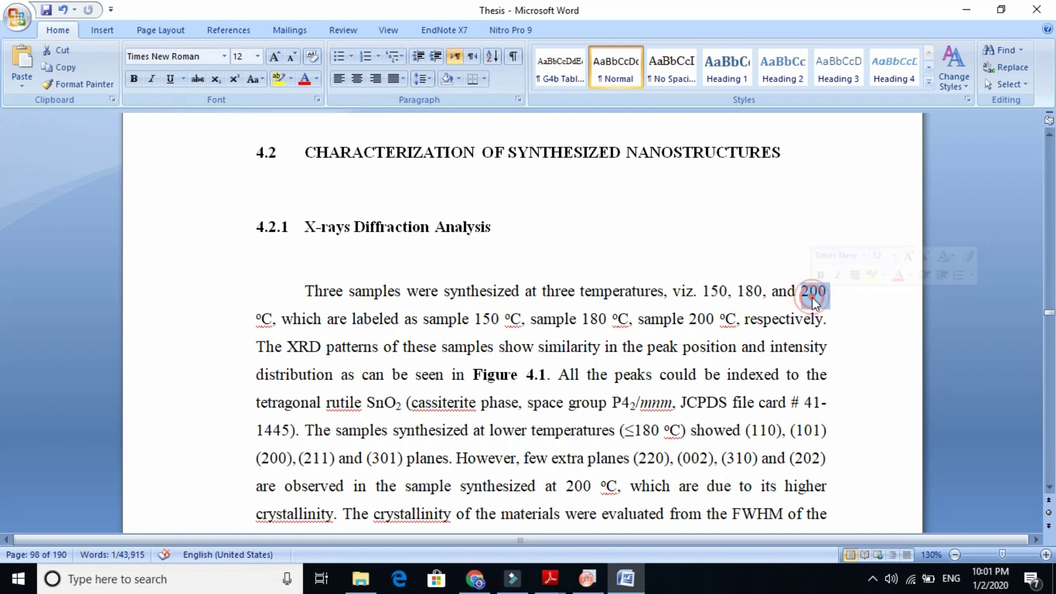
{"action": "left_click", "coordinate": [499, 319]}
{"action": "double_click", "coordinate": [490, 319]}
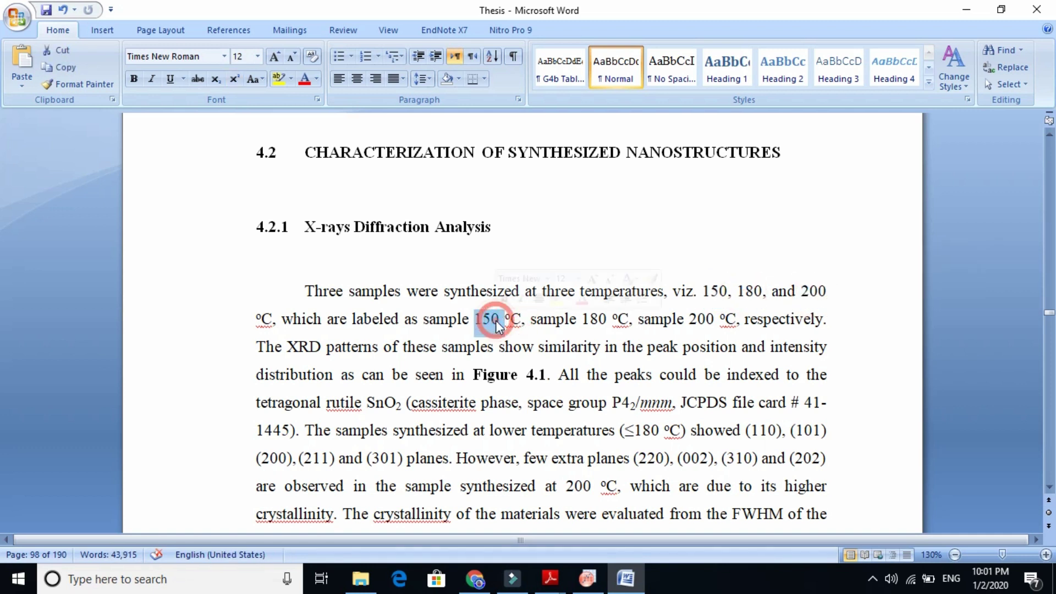
{"action": "left_click", "coordinate": [594, 320]}
{"action": "left_click", "coordinate": [693, 321]}
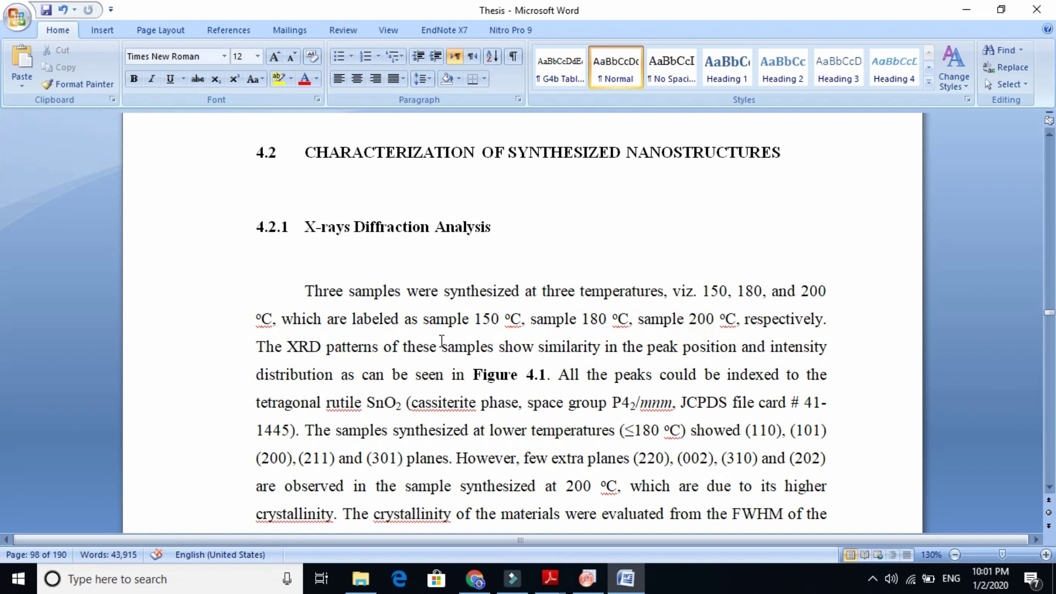
Move past the Figure 4.1 reference and page down to the XRD pattern graph
{"action": "left_click", "coordinate": [391, 344]}
{"action": "left_click", "coordinate": [507, 348]}
{"action": "left_click", "coordinate": [528, 375]}
{"action": "left_click", "coordinate": [558, 388]}
{"action": "key", "text": "Page_Down"}
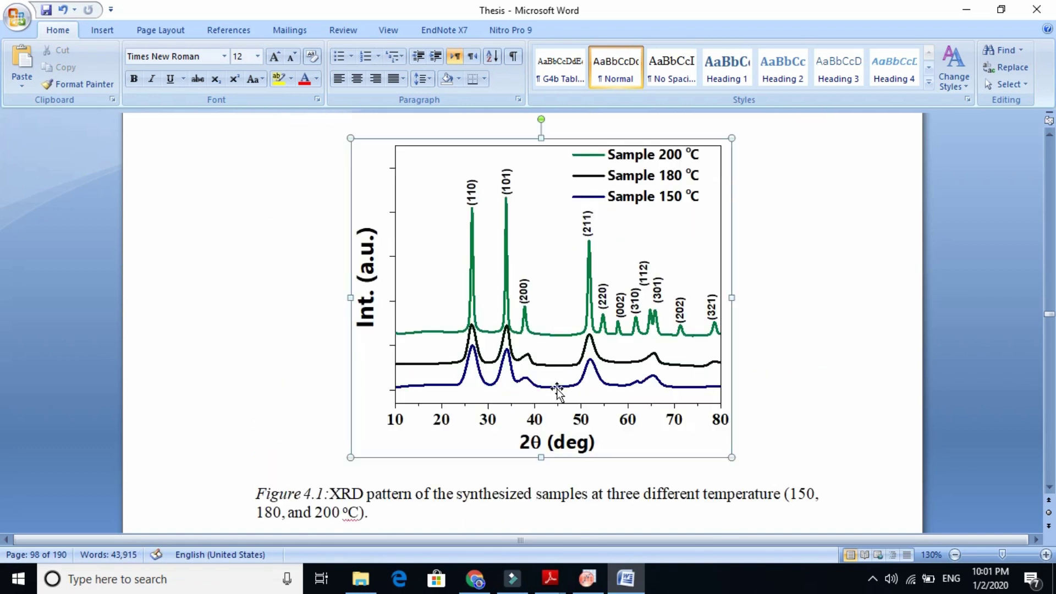
Select and deselect the Figure 4.1 XRD pattern, then jump back to the rutile SnO2 paragraph
{"action": "left_click", "coordinate": [558, 388]}
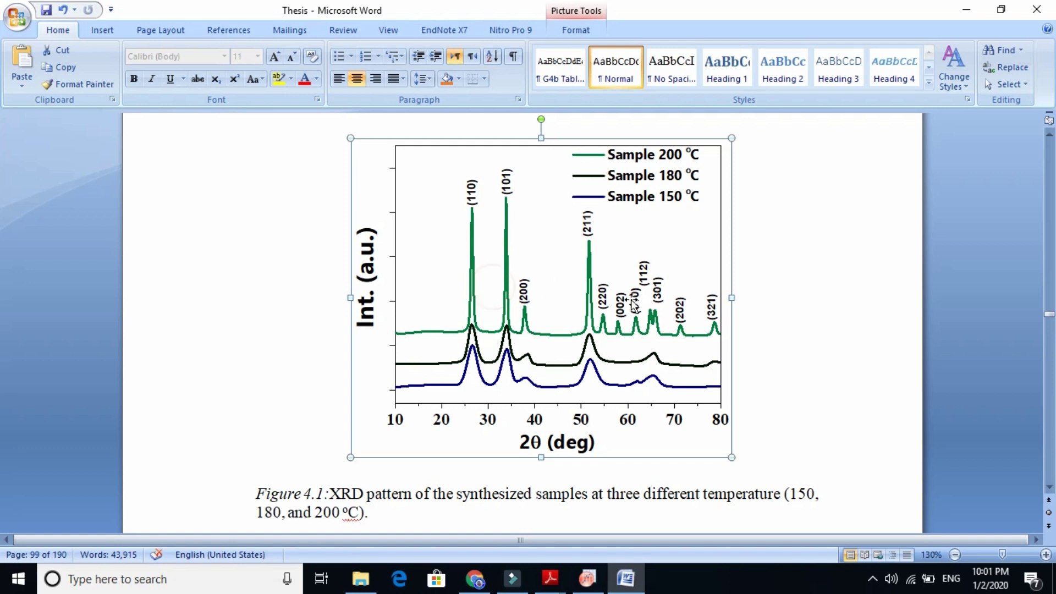
{"action": "left_click", "coordinate": [786, 326]}
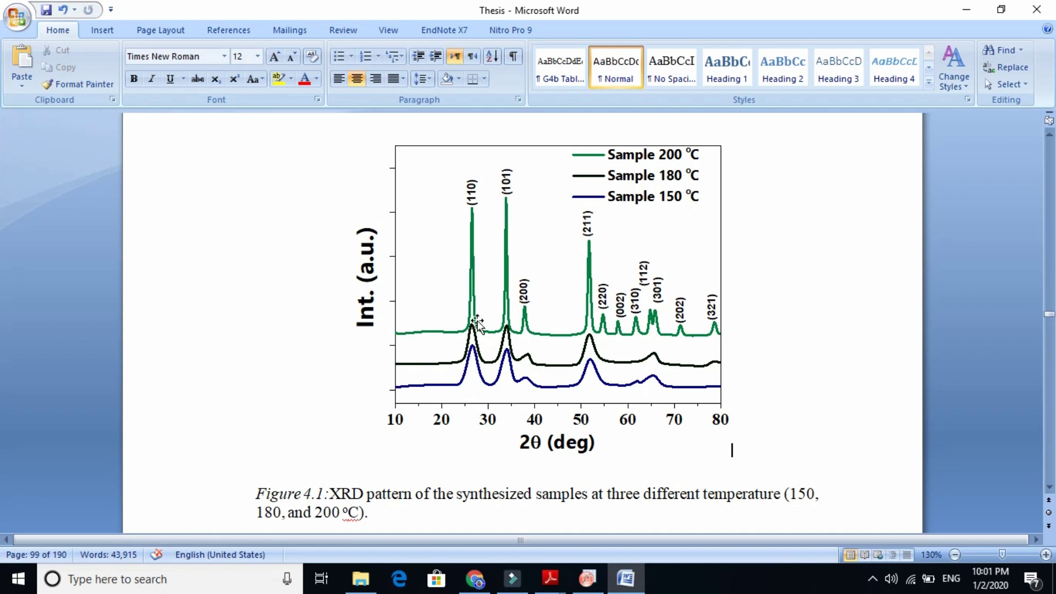
{"action": "key", "text": "shift+F5"}
{"action": "key", "text": "shift+F5"}
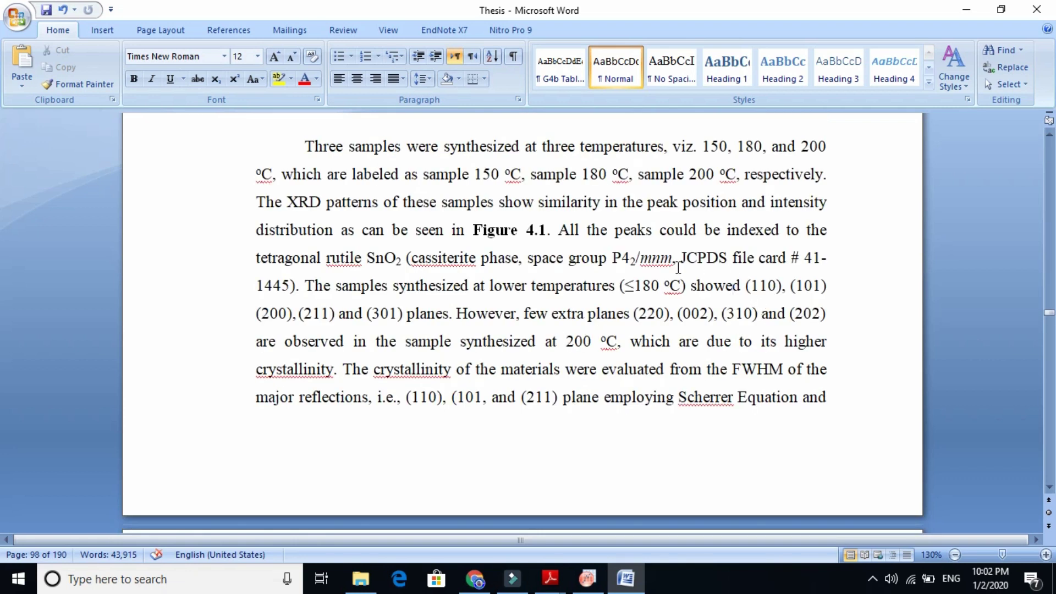
Highlight 'JCPDS file card # 41-1445' and 'tetragonal rutile SnO2' yellow, then page down
{"action": "left_click_drag", "start_coordinate": [681, 259], "coordinate": [291, 285]}
{"action": "left_click", "coordinate": [278, 78]}
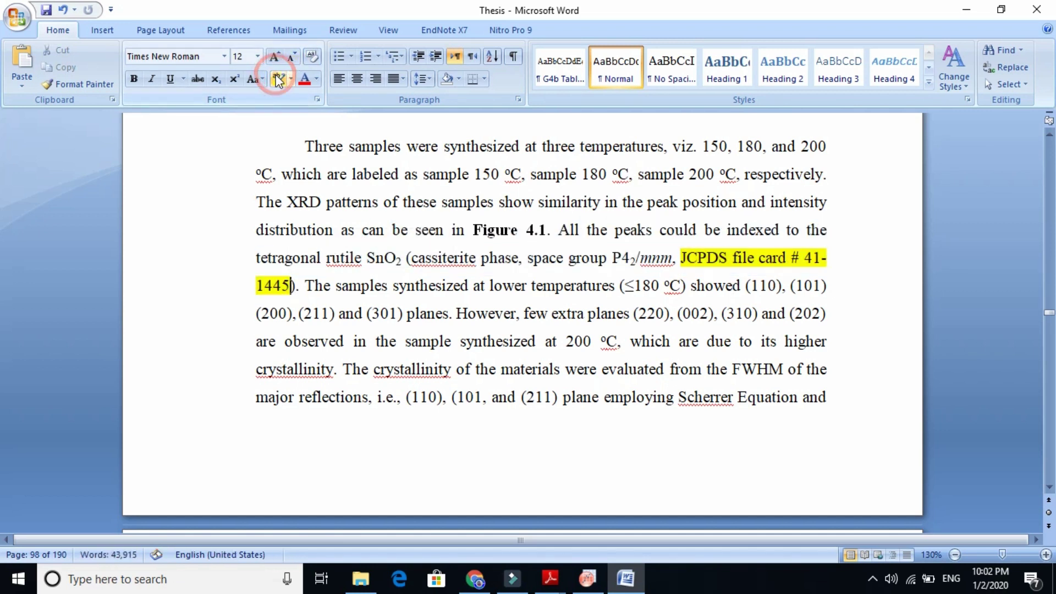
{"action": "left_click_drag", "start_coordinate": [256, 257], "coordinate": [406, 258]}
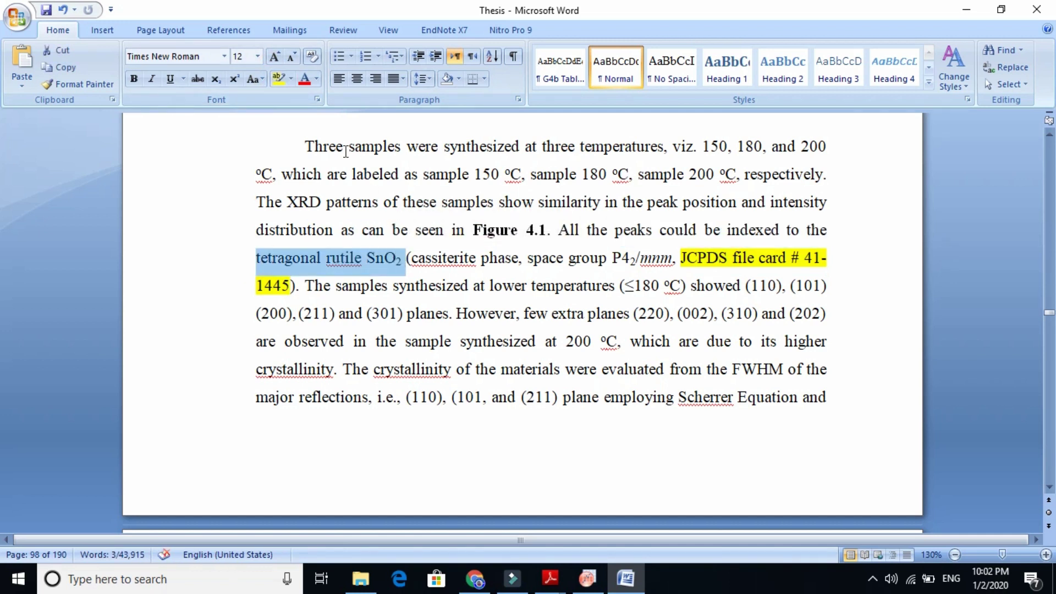
{"action": "left_click", "coordinate": [281, 81]}
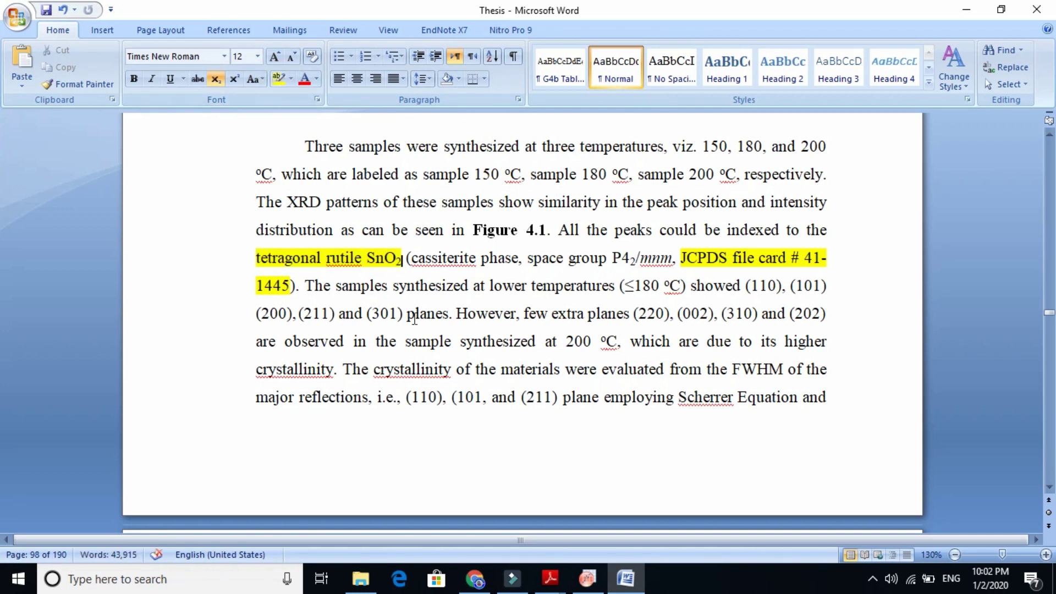
{"action": "key", "text": "Page_Down"}
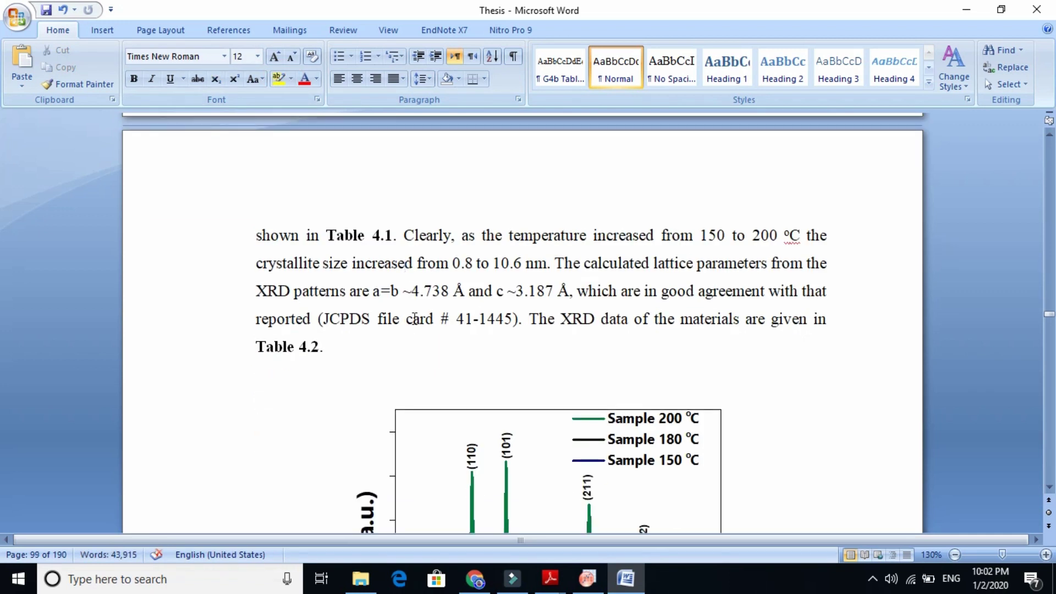
Page down past Figure 4.1 and Table 4.1's FWHM header to the end of the XRD data
{"action": "key", "text": "Page_Down"}
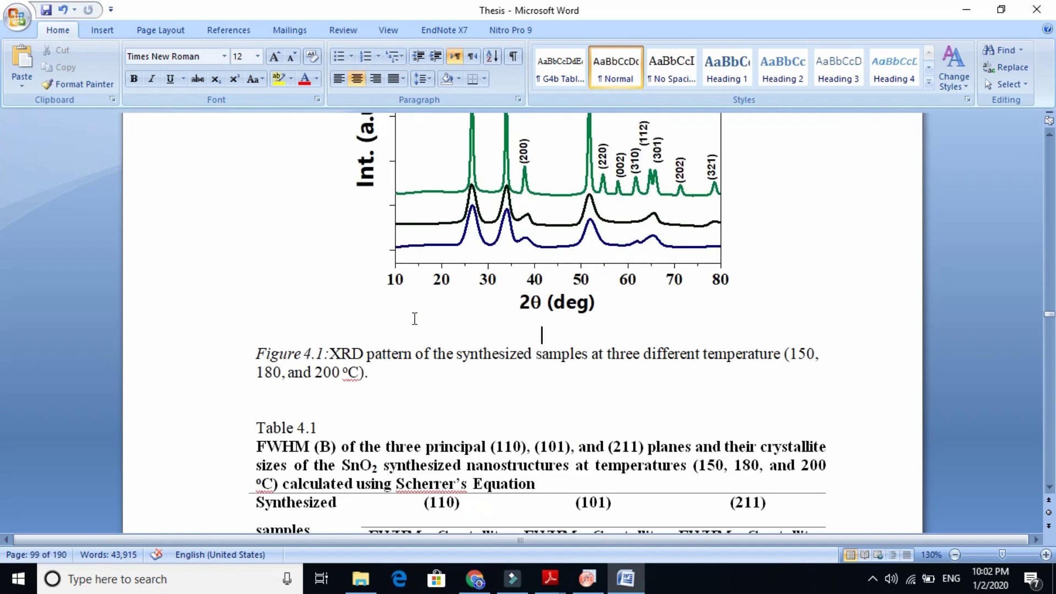
{"action": "left_click", "coordinate": [444, 164]}
{"action": "left_click", "coordinate": [428, 397]}
{"action": "key", "text": "Page_Down"}
{"action": "left_click", "coordinate": [378, 135]}
{"action": "left_click", "coordinate": [408, 134]}
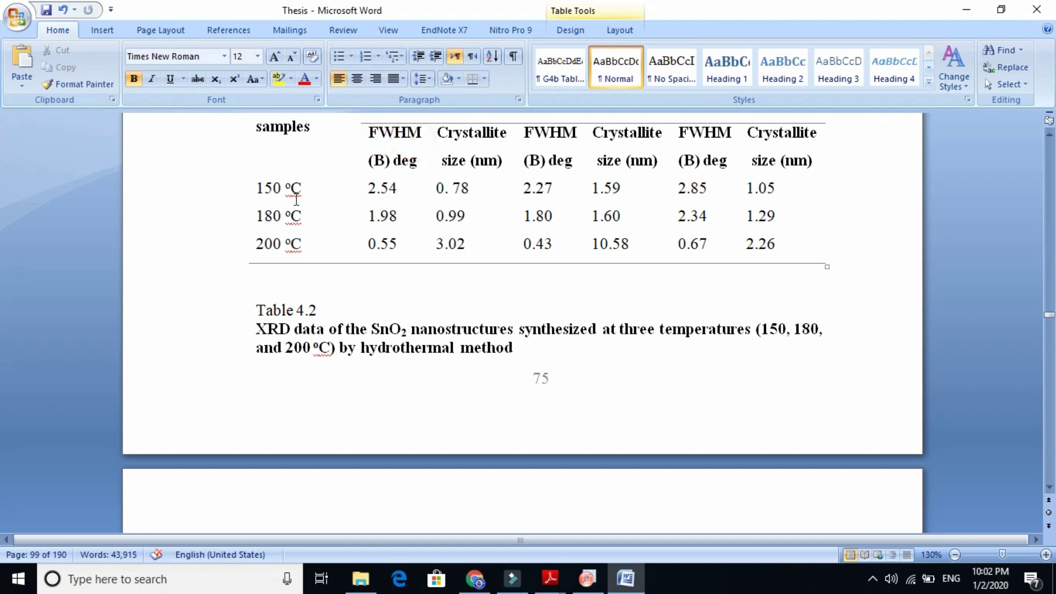
{"action": "key", "text": "Page_Down"}
{"action": "key", "text": "Page_Down"}
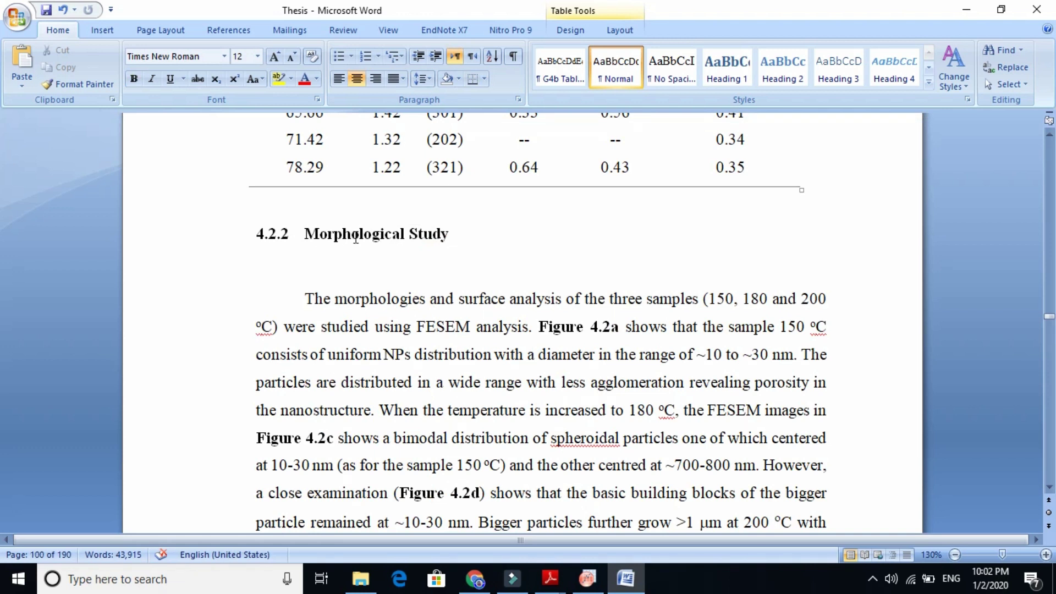
Check the 4.2.2 Morphological Study heading and FESEM paragraph, then scroll toward the SEM images
{"action": "left_click", "coordinate": [349, 242]}
{"action": "left_click", "coordinate": [426, 236]}
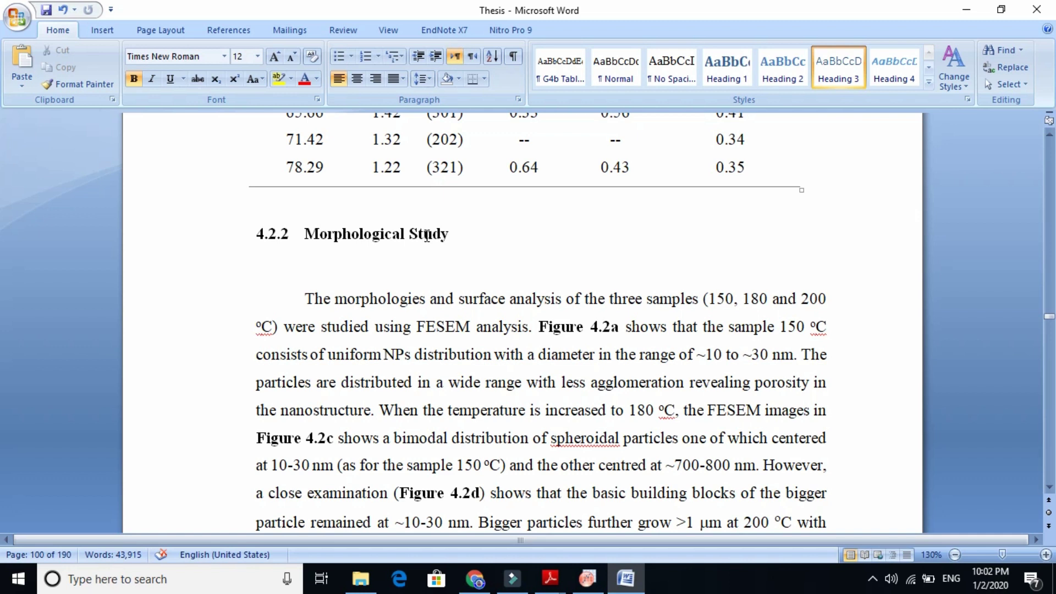
{"action": "left_click", "coordinate": [343, 234]}
{"action": "left_click", "coordinate": [499, 311]}
{"action": "double_click", "coordinate": [443, 327]}
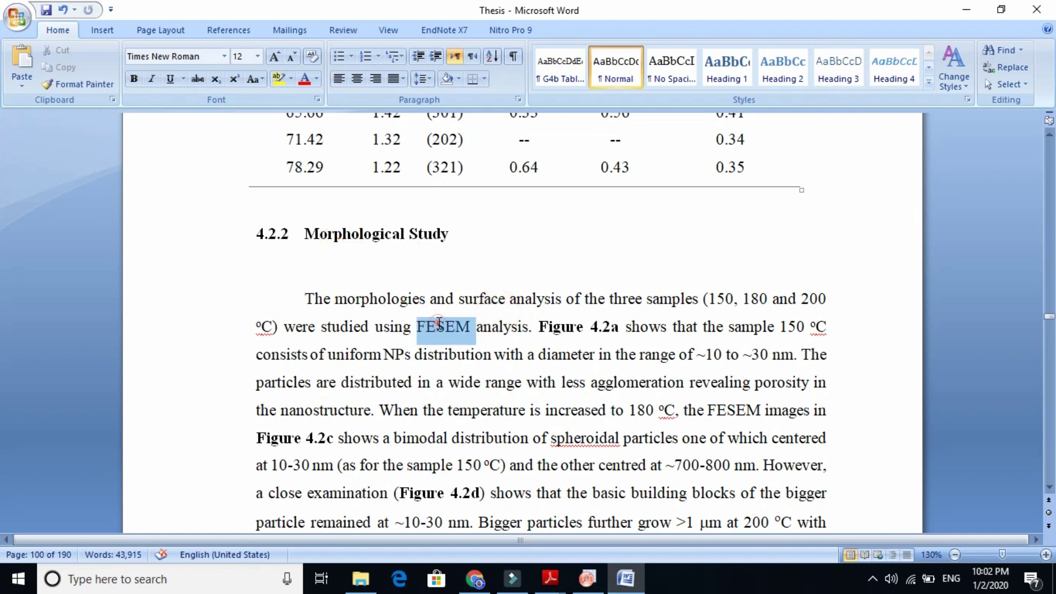
{"action": "left_click", "coordinate": [464, 330]}
{"action": "scroll", "coordinate": [462, 330], "scroll_direction": "down", "scroll_amount": 10}
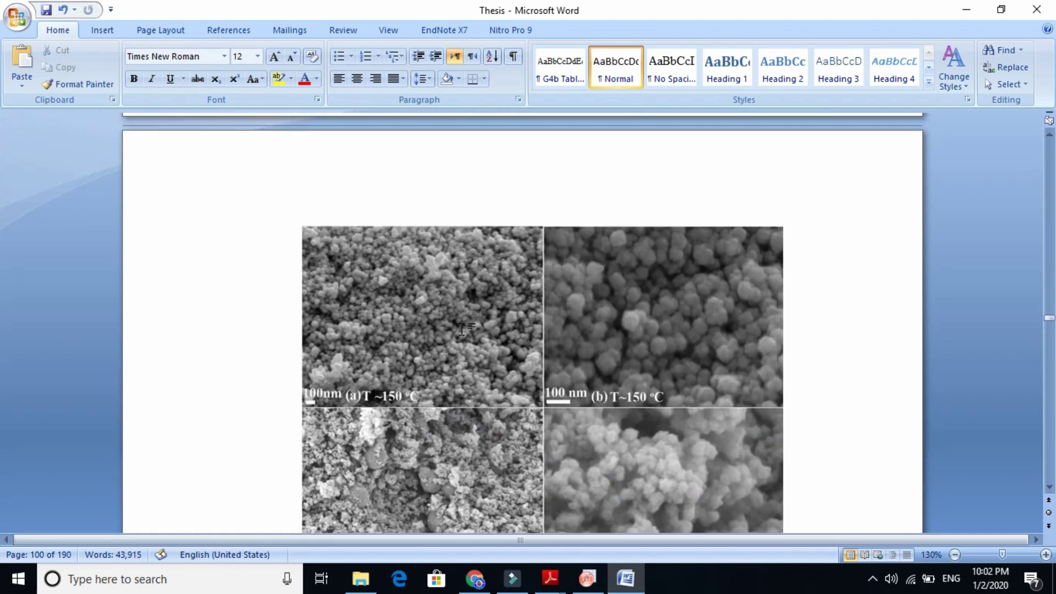
Go past the SEM, TEM and HRTEM figures to heading 4.2.3 Gas Adsorption Studies
{"action": "scroll", "coordinate": [462, 329], "scroll_direction": "down", "scroll_amount": 5}
{"action": "left_click", "coordinate": [462, 330]}
{"action": "left_click", "coordinate": [333, 269]}
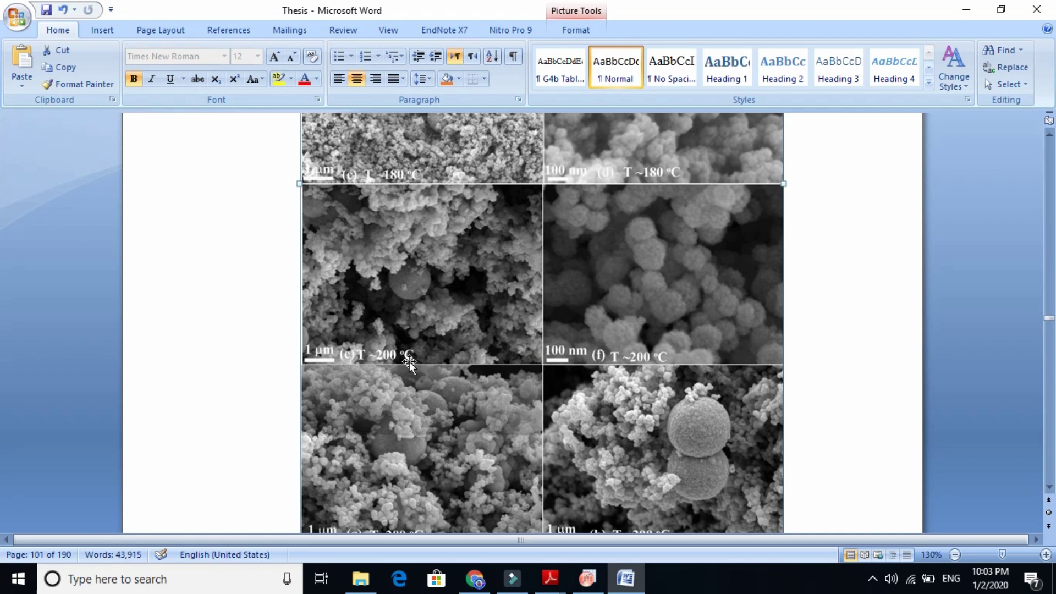
{"action": "key", "text": "Page_Down"}
{"action": "key", "text": "Page_Down"}
{"action": "key", "text": "Page_Down"}
{"action": "key", "text": "Page_Down"}
{"action": "key", "text": "Page_Down"}
{"action": "key", "text": "Page_Down"}
{"action": "key", "text": "Page_Down"}
{"action": "key", "text": "Page_Up"}
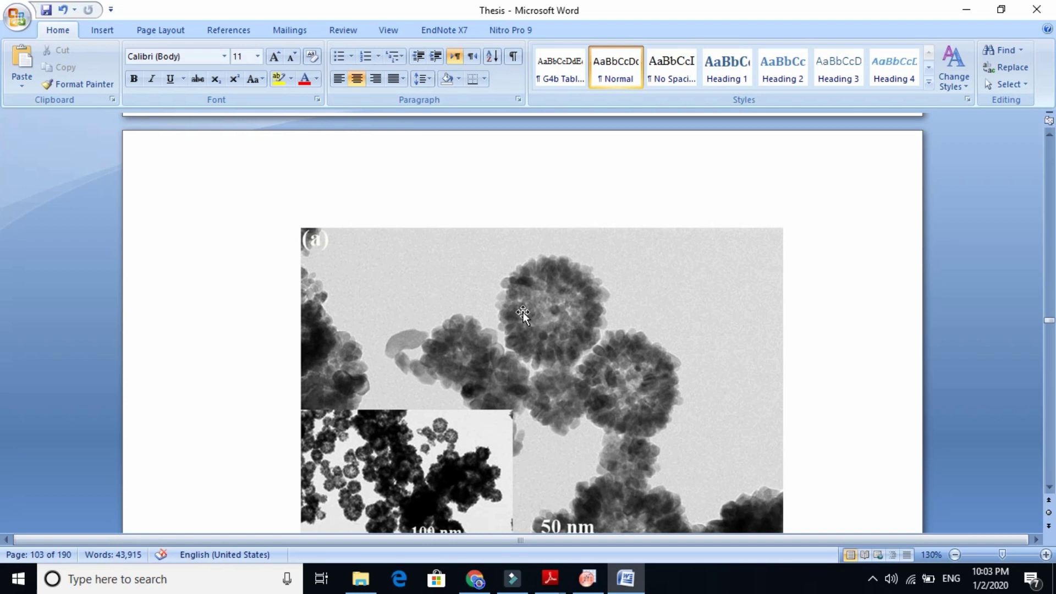
{"action": "left_click", "coordinate": [522, 312]}
{"action": "scroll", "coordinate": [523, 312], "scroll_direction": "down", "scroll_amount": 7}
{"action": "key", "text": "Down"}
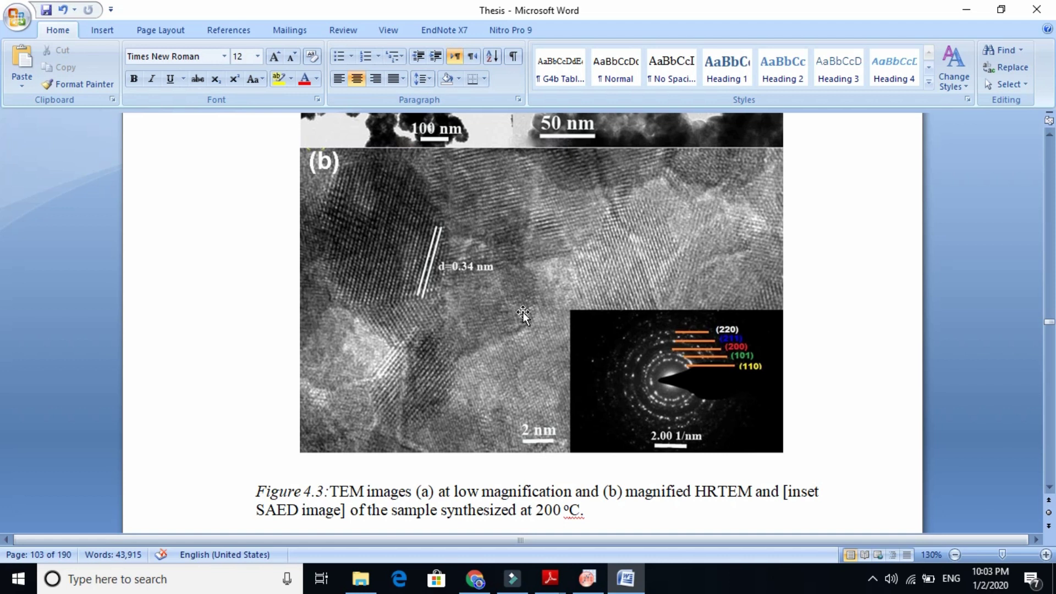
{"action": "left_click", "coordinate": [685, 332]}
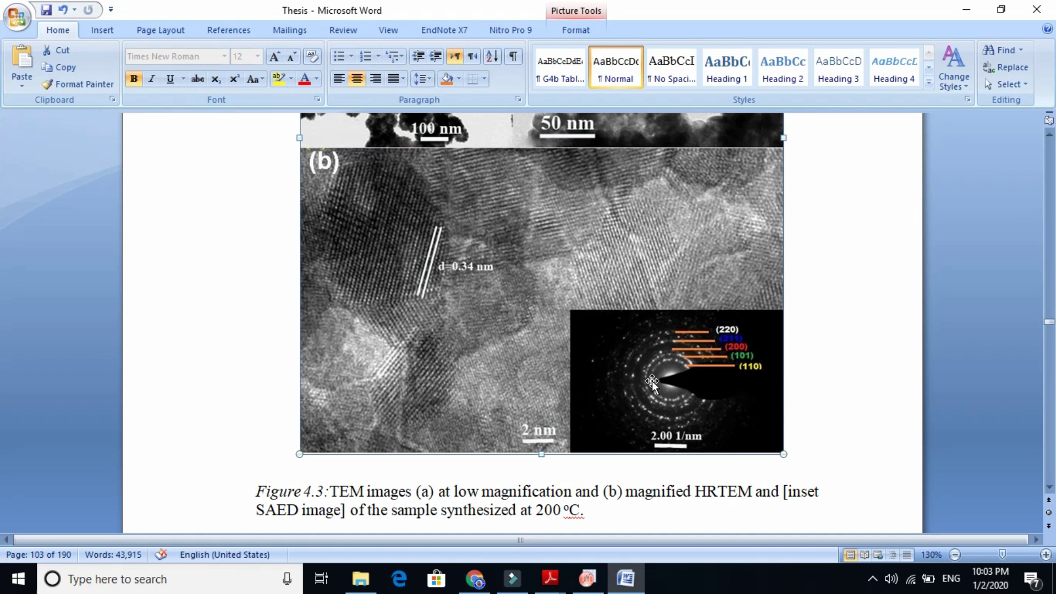
{"action": "key", "text": "Down"}
{"action": "key", "text": "Down"}
{"action": "key", "text": "Down"}
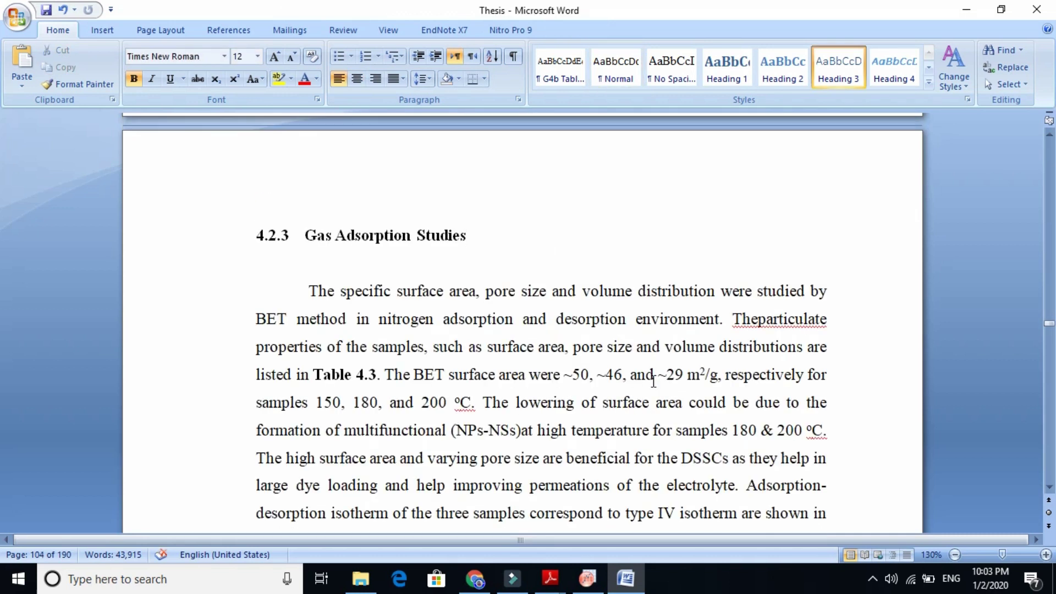
Page from the Gas Adsorption Studies text past the isotherm figures to the 4.3 DSSCs fabrication heading
{"action": "left_click", "coordinate": [371, 238]}
{"action": "left_click", "coordinate": [392, 291]}
{"action": "left_click", "coordinate": [443, 295]}
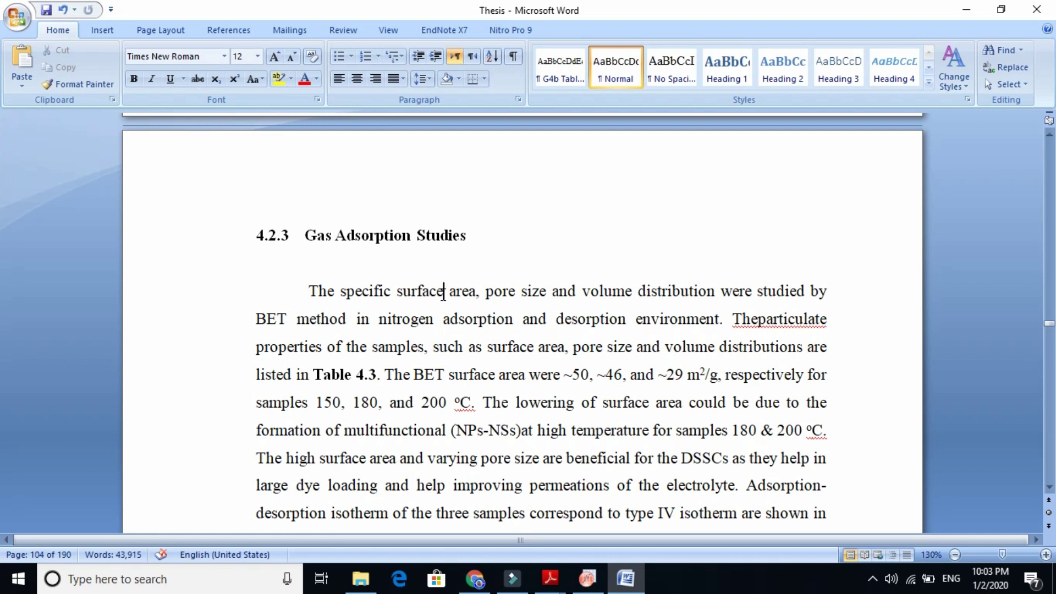
{"action": "key", "text": "Page_Down"}
{"action": "key", "text": "Page_Down"}
{"action": "key", "text": "Page_Down"}
{"action": "key", "text": "Page_Down"}
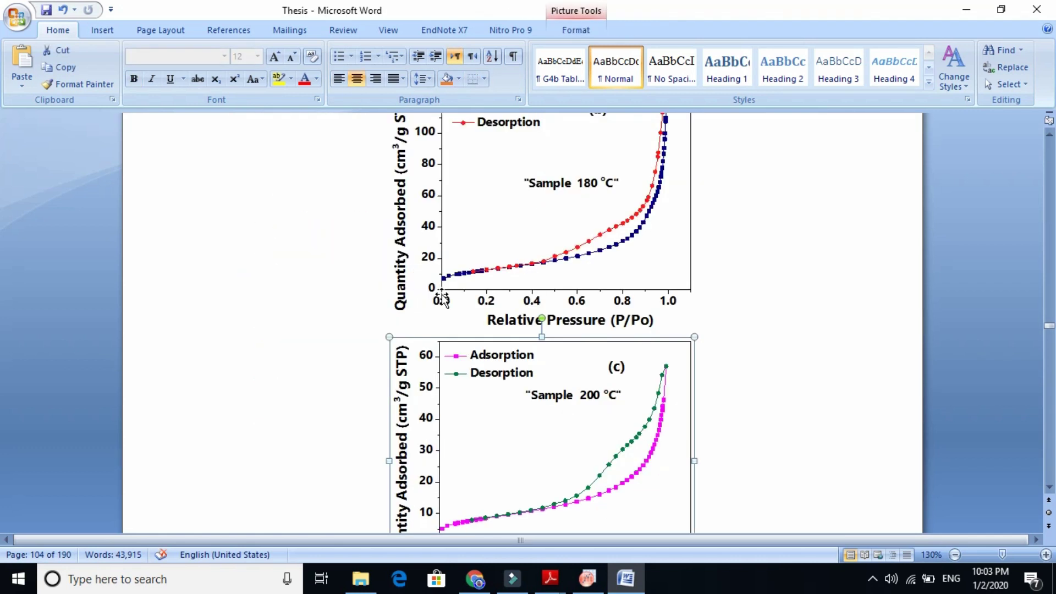
{"action": "key", "text": "Page_Down"}
{"action": "key", "text": "Page_Down"}
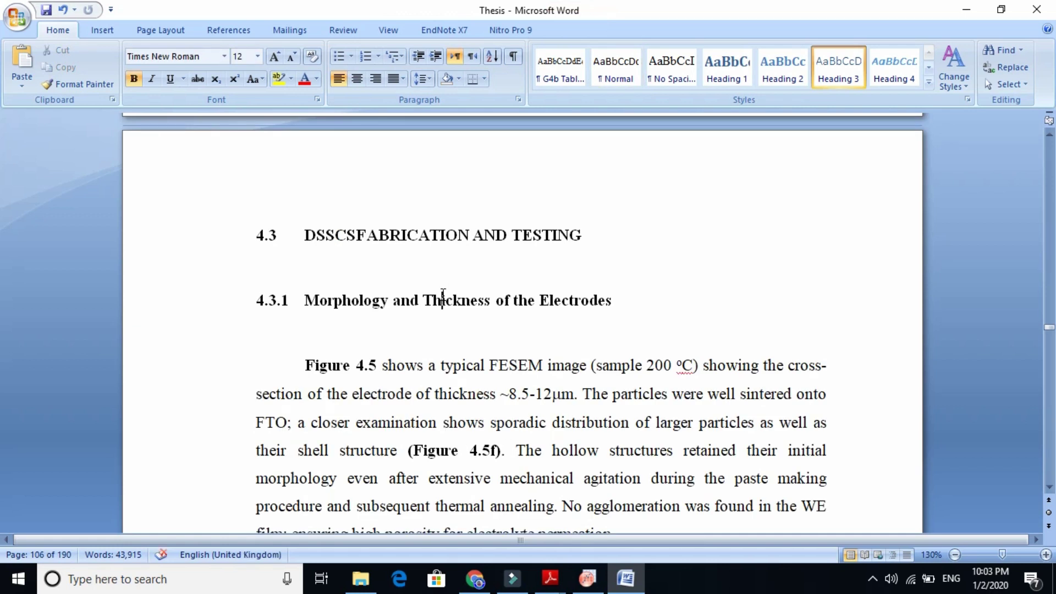
{"action": "left_click", "coordinate": [347, 236]}
{"action": "left_click", "coordinate": [463, 242]}
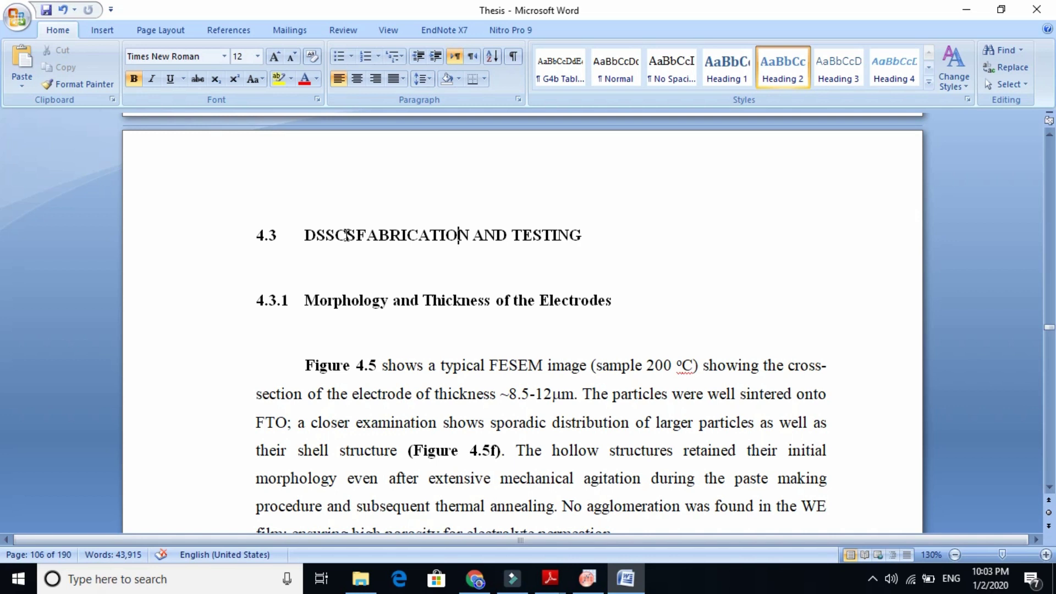
Move through the 4.3.1 text and FESEM cross-section figure down to heading 4.3.2
{"action": "left_click", "coordinate": [377, 384]}
{"action": "scroll", "coordinate": [379, 385], "scroll_direction": "down", "scroll_amount": 10}
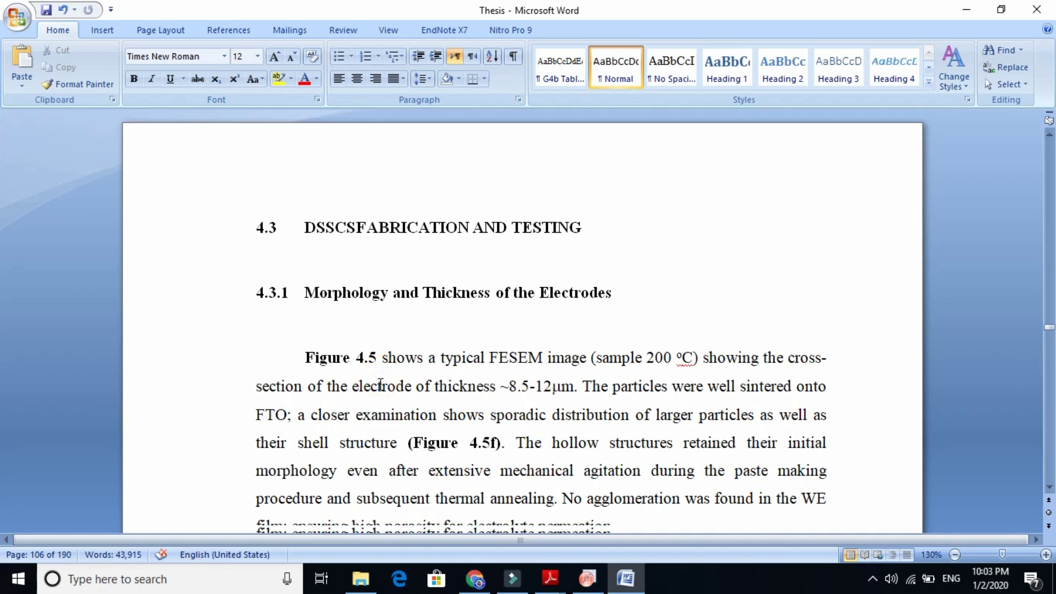
{"action": "left_click", "coordinate": [380, 387]}
{"action": "scroll", "coordinate": [378, 388], "scroll_direction": "down", "scroll_amount": 6}
{"action": "left_click", "coordinate": [378, 389]}
{"action": "scroll", "coordinate": [377, 389], "scroll_direction": "up", "scroll_amount": 7}
{"action": "left_click", "coordinate": [418, 379]}
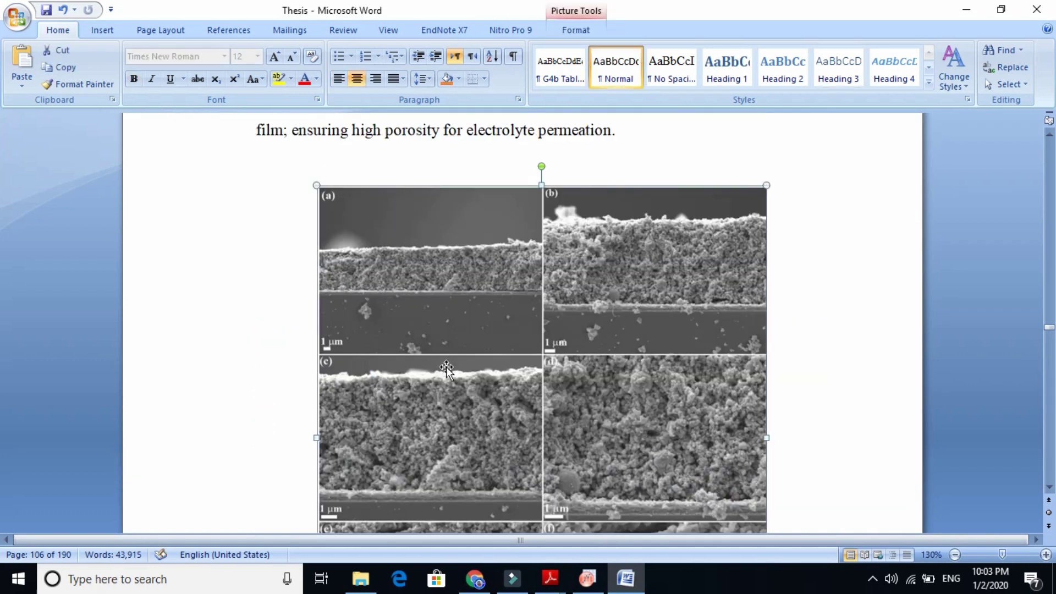
{"action": "left_click", "coordinate": [526, 337]}
{"action": "left_click", "coordinate": [465, 281]}
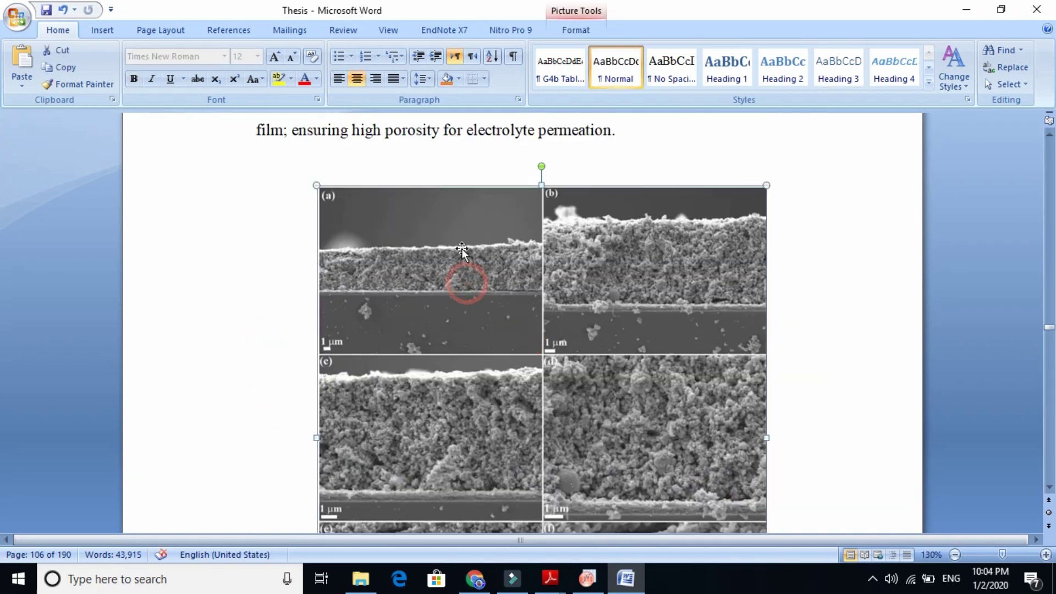
{"action": "key", "text": "Page_Down"}
{"action": "key", "text": "Page_Down"}
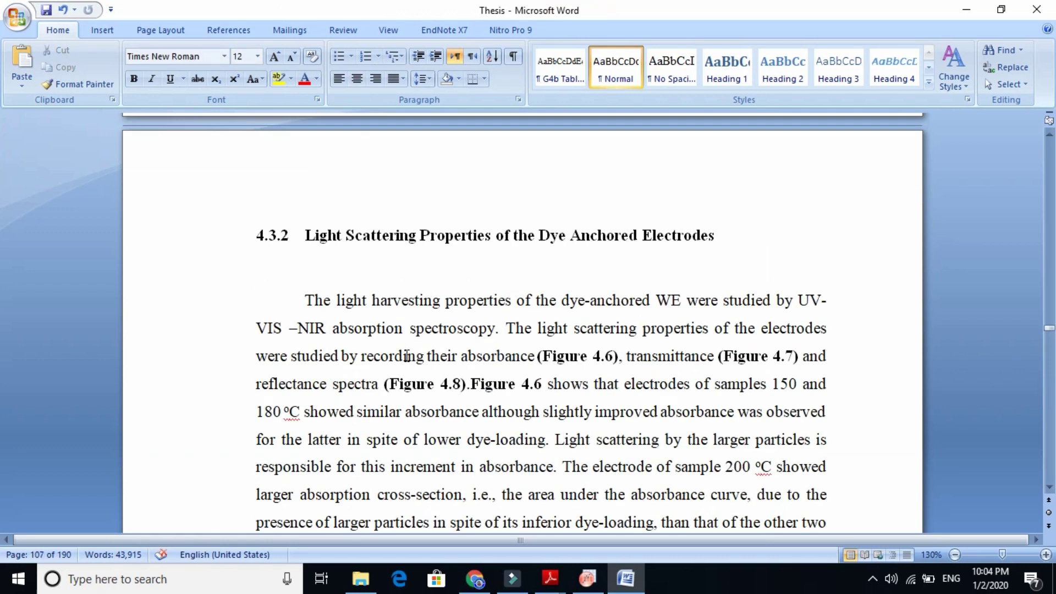
Page down from section 4.3.2 to the 4.4 Photovoltaics Characteristics heading
{"action": "left_click", "coordinate": [454, 236]}
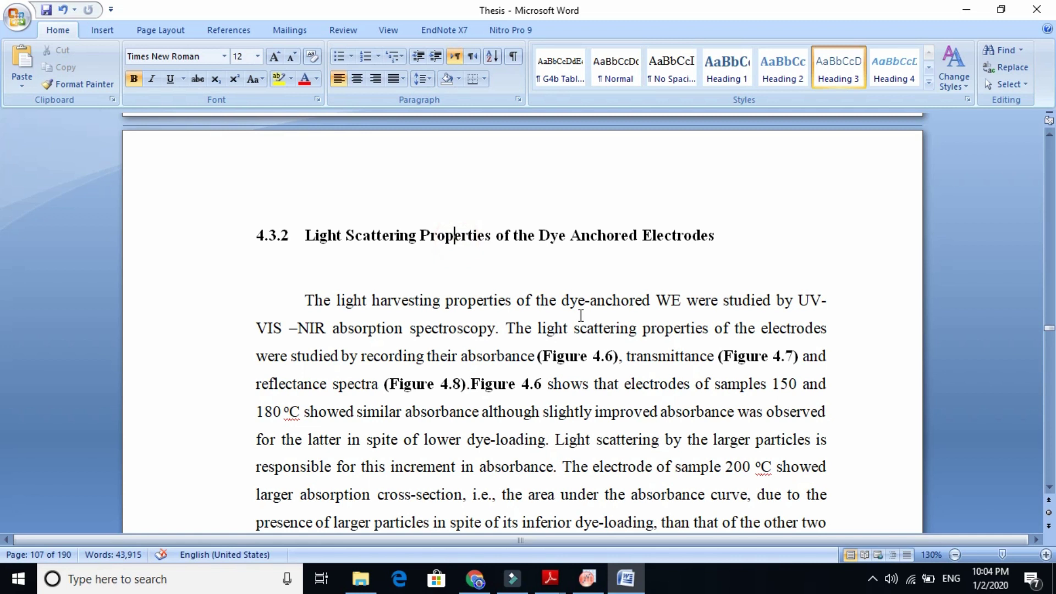
{"action": "key", "text": "Page_Down"}
{"action": "key", "text": "Page_Down"}
{"action": "key", "text": "Page_Down"}
{"action": "key", "text": "Page_Down"}
{"action": "key", "text": "Page_Down"}
{"action": "key", "text": "Page_Down"}
{"action": "key", "text": "Page_Down"}
{"action": "key", "text": "Page_Down"}
{"action": "key", "text": "Page_Down"}
{"action": "key", "text": "Page_Down"}
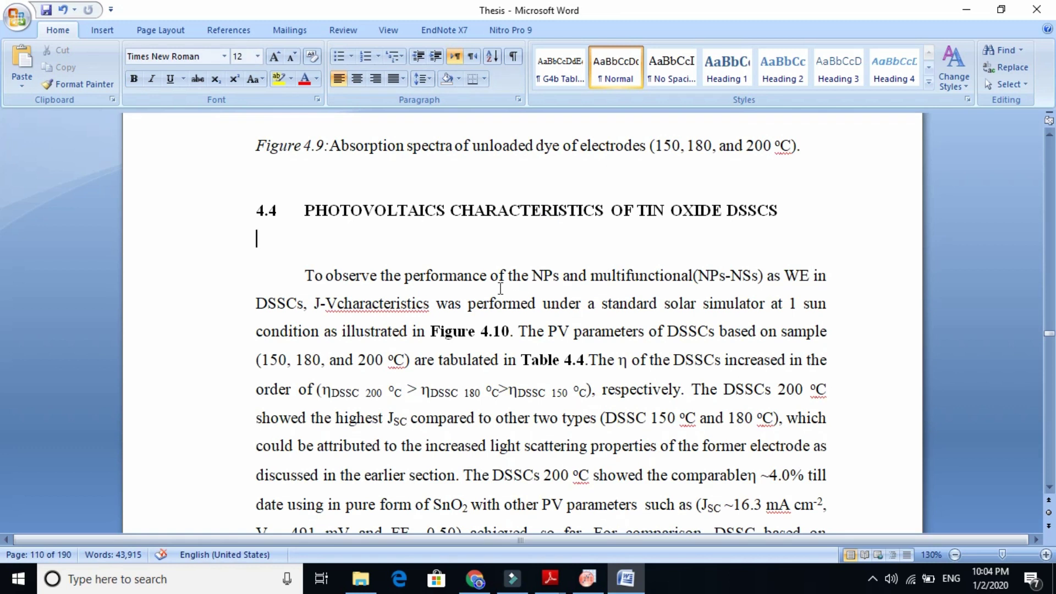
{"action": "double_click", "coordinate": [332, 213]}
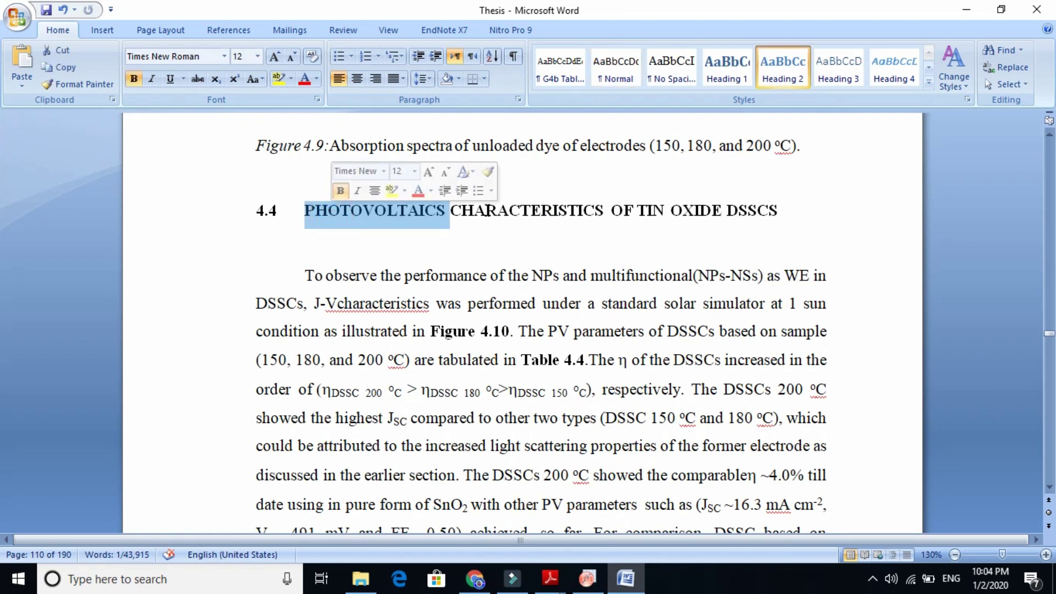
{"action": "left_click", "coordinate": [487, 212]}
{"action": "double_click", "coordinate": [720, 210]}
{"action": "left_click", "coordinate": [417, 258]}
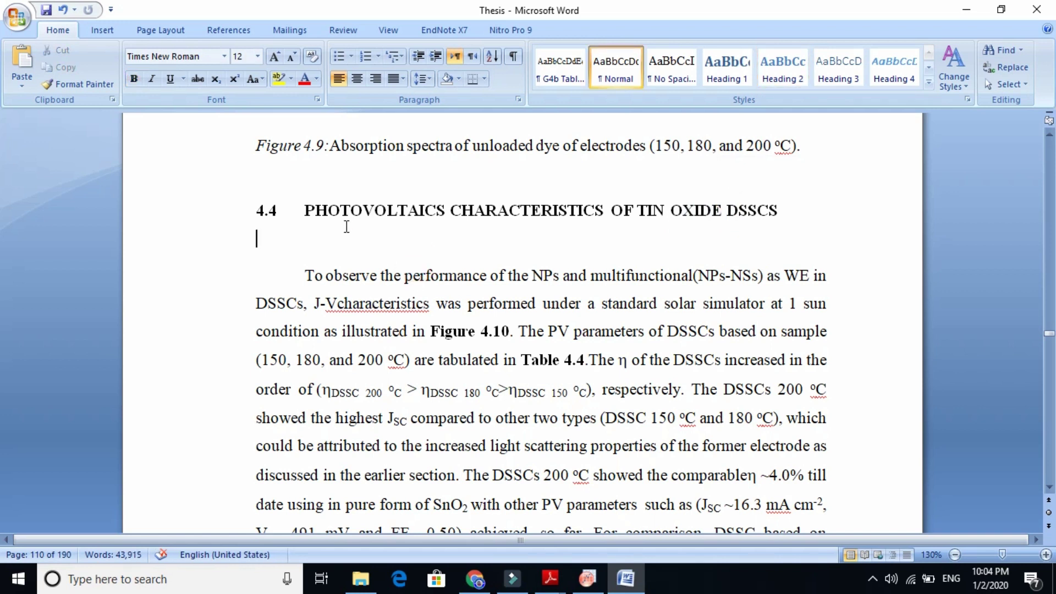
Read through the opening paragraph of 4.4 and scroll down to the J-V curve graph
{"action": "left_click", "coordinate": [343, 273]}
{"action": "left_click", "coordinate": [395, 275]}
{"action": "left_click", "coordinate": [351, 275]}
{"action": "left_click", "coordinate": [430, 275]}
{"action": "left_click", "coordinate": [526, 275]}
{"action": "left_click", "coordinate": [630, 273]}
{"action": "left_click", "coordinate": [718, 275]}
{"action": "left_click", "coordinate": [286, 312]}
{"action": "left_click", "coordinate": [335, 311]}
{"action": "left_click", "coordinate": [442, 311]}
{"action": "scroll", "coordinate": [360, 301], "scroll_direction": "down", "scroll_amount": 10}
Move past the J-V and IPCE graphs down to the 4.6 CONCLUSIONS heading
{"action": "left_click", "coordinate": [365, 276]}
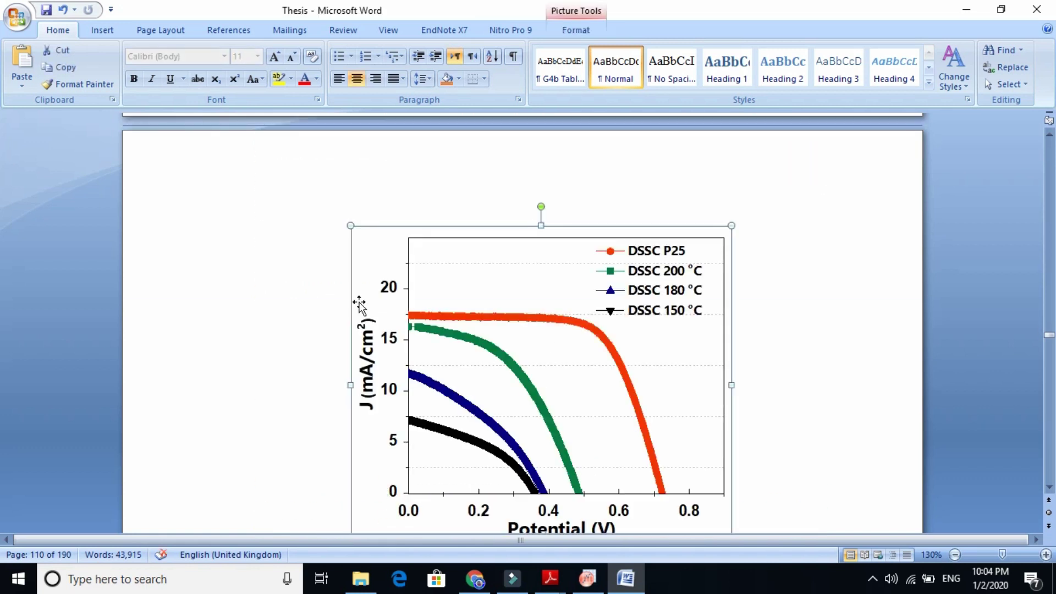
{"action": "left_click", "coordinate": [524, 282]}
{"action": "scroll", "coordinate": [467, 427], "scroll_direction": "down", "scroll_amount": 10}
{"action": "left_click", "coordinate": [470, 429]}
{"action": "key", "text": "Page_Down"}
{"action": "key", "text": "Page_Down"}
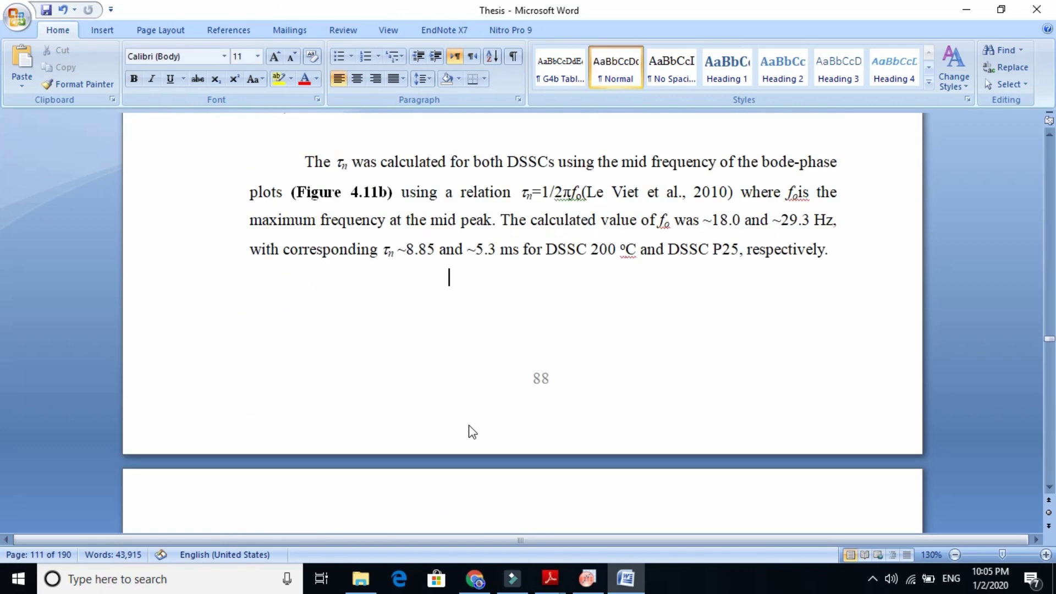
{"action": "scroll", "coordinate": [470, 430], "scroll_direction": "down", "scroll_amount": 20}
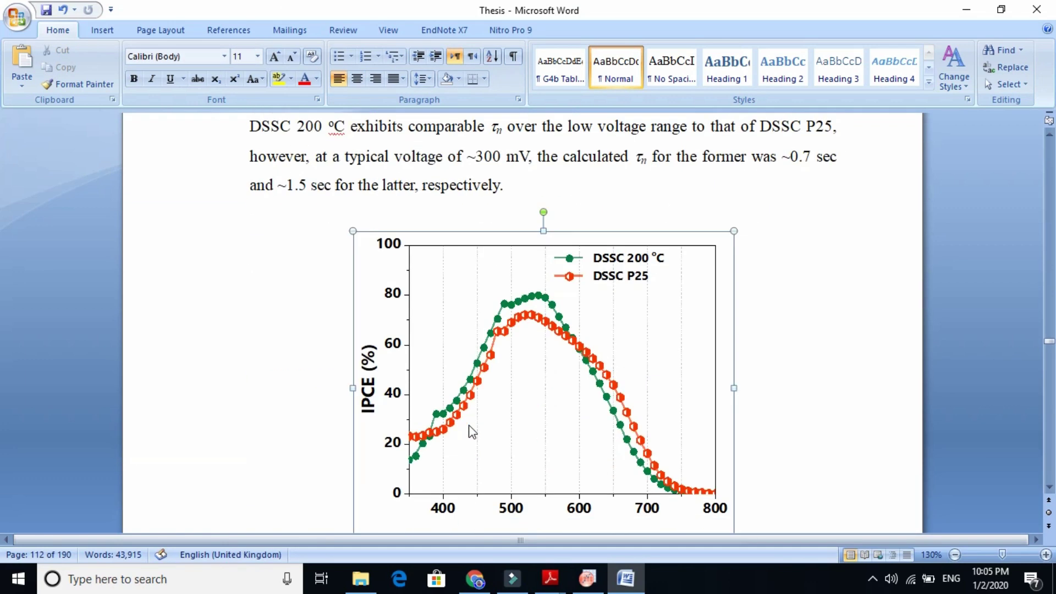
{"action": "left_click", "coordinate": [468, 427]}
{"action": "key", "text": "Page_Down"}
{"action": "key", "text": "Page_Down"}
{"action": "key", "text": "Page_Down"}
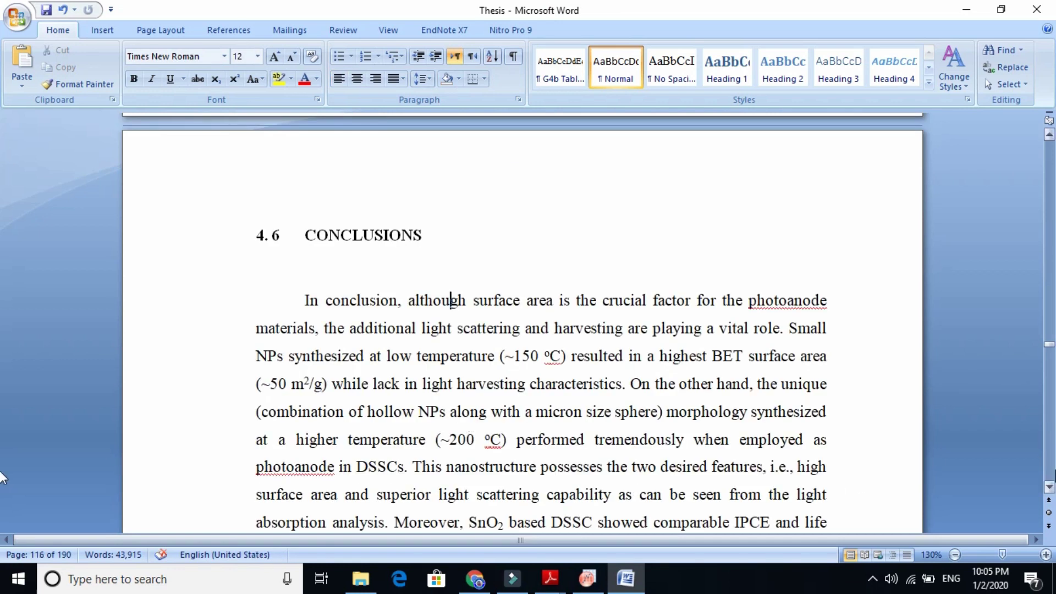
Highlight 'light scattering and harvesting' and the photoanode surface-area clause in yellow
{"action": "left_click", "coordinate": [1049, 488]}
{"action": "left_click", "coordinate": [1050, 488]}
{"action": "left_click", "coordinate": [1049, 488]}
{"action": "left_click", "coordinate": [1049, 487]}
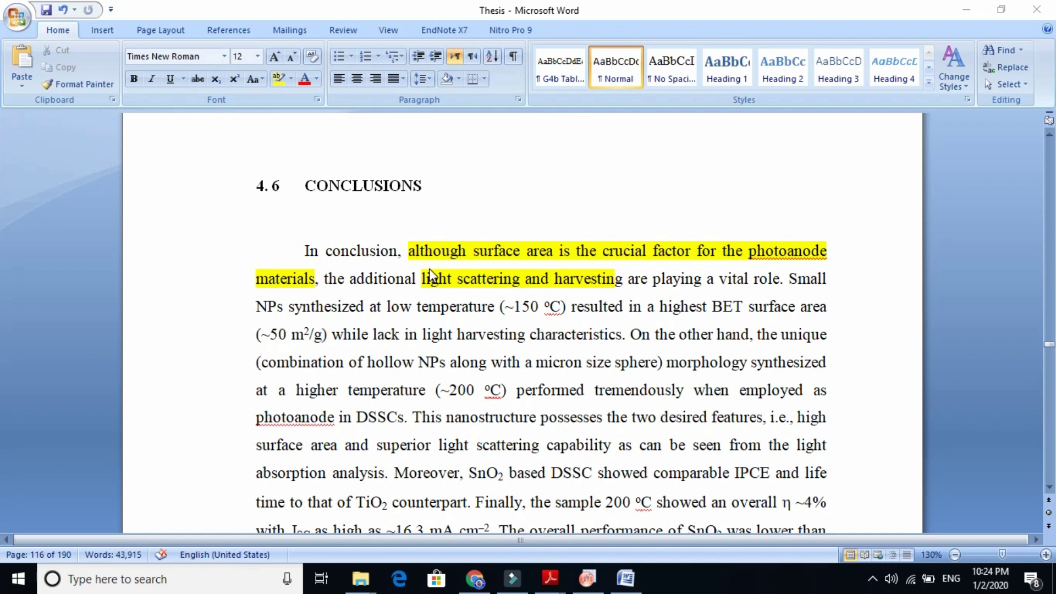
{"action": "left_click", "coordinate": [386, 263]}
{"action": "left_click", "coordinate": [385, 254]}
{"action": "left_click", "coordinate": [435, 254]}
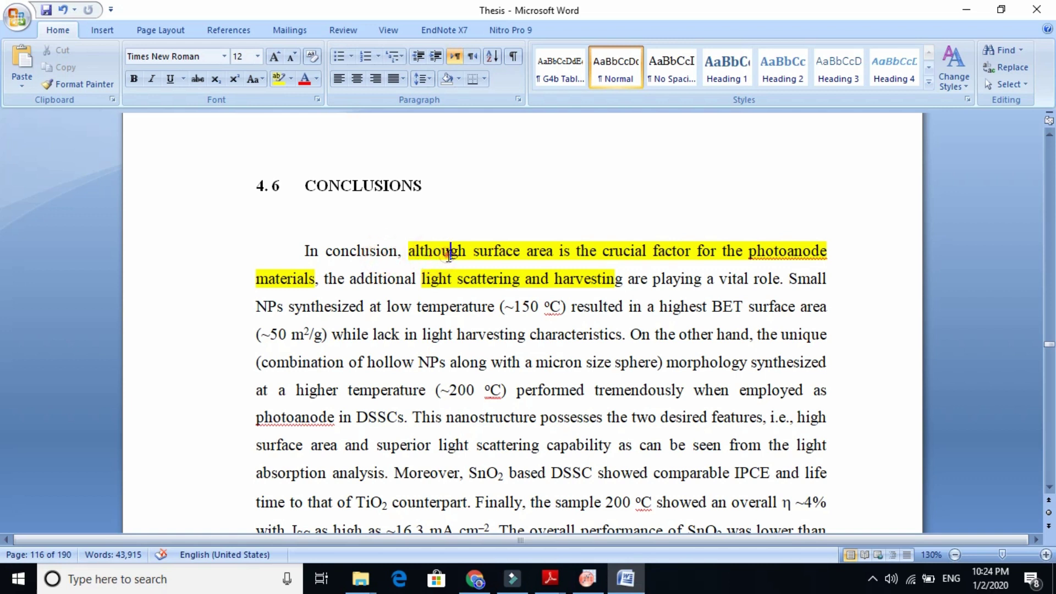
{"action": "left_click", "coordinate": [506, 254]}
{"action": "left_click", "coordinate": [576, 255]}
{"action": "left_click", "coordinate": [646, 254]}
{"action": "left_click", "coordinate": [459, 278]}
{"action": "left_click", "coordinate": [493, 280]}
{"action": "left_click", "coordinate": [533, 281]}
{"action": "left_click", "coordinate": [546, 281]}
{"action": "left_click", "coordinate": [599, 281]}
{"action": "left_click", "coordinate": [648, 278]}
{"action": "left_click", "coordinate": [543, 268]}
{"action": "left_click", "coordinate": [589, 253]}
{"action": "left_click", "coordinate": [530, 306]}
{"action": "left_click", "coordinate": [515, 306]}
{"action": "left_click", "coordinate": [279, 337]}
{"action": "left_click", "coordinate": [449, 392]}
{"action": "left_click", "coordinate": [1050, 487]}
{"action": "left_click", "coordinate": [1050, 487]}
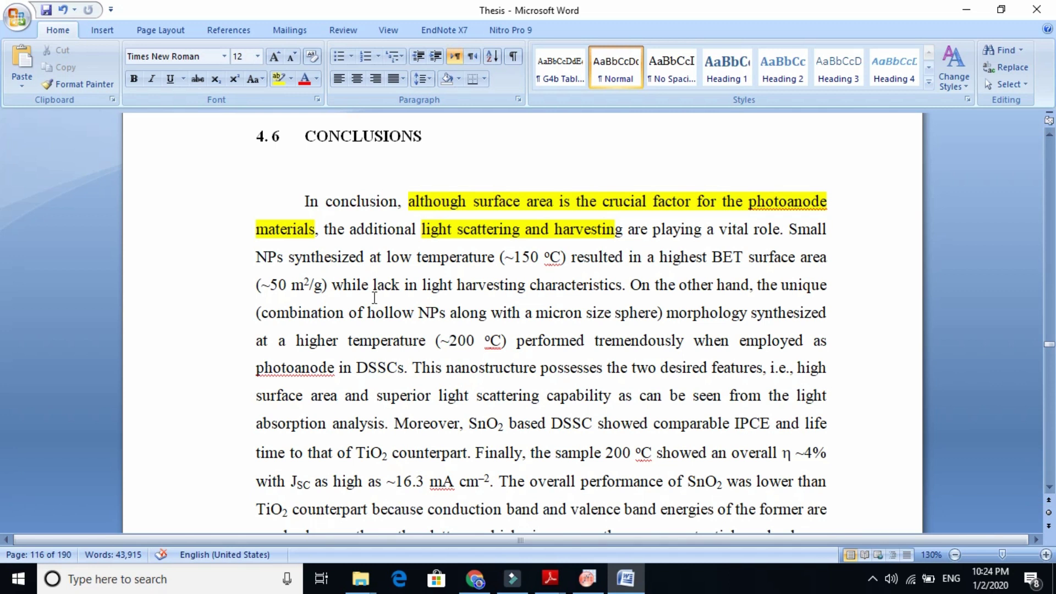
{"action": "double_click", "coordinate": [280, 284]}
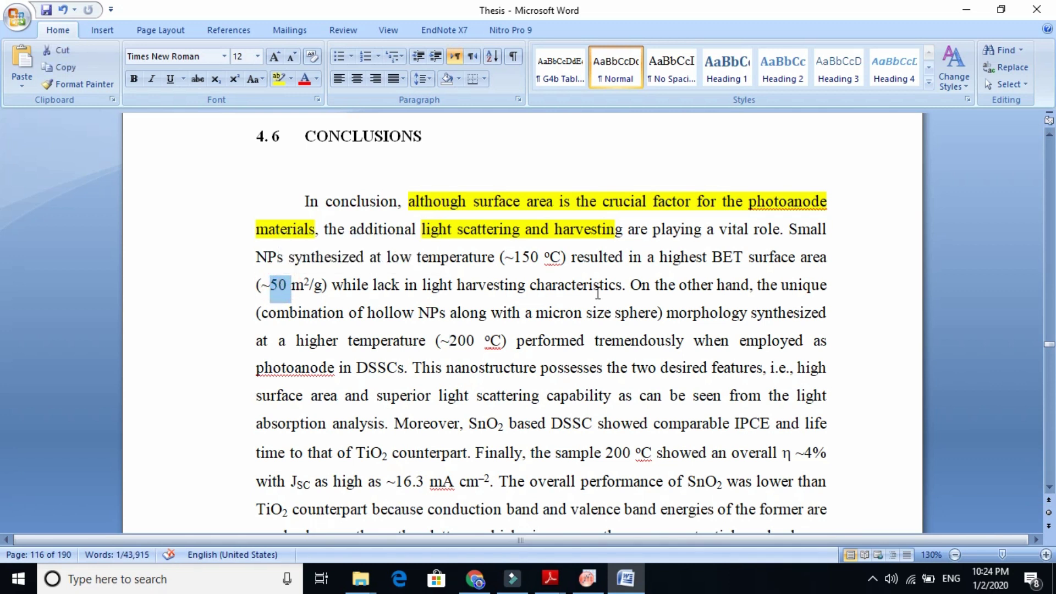
{"action": "double_click", "coordinate": [483, 335]}
{"action": "left_click", "coordinate": [594, 334]}
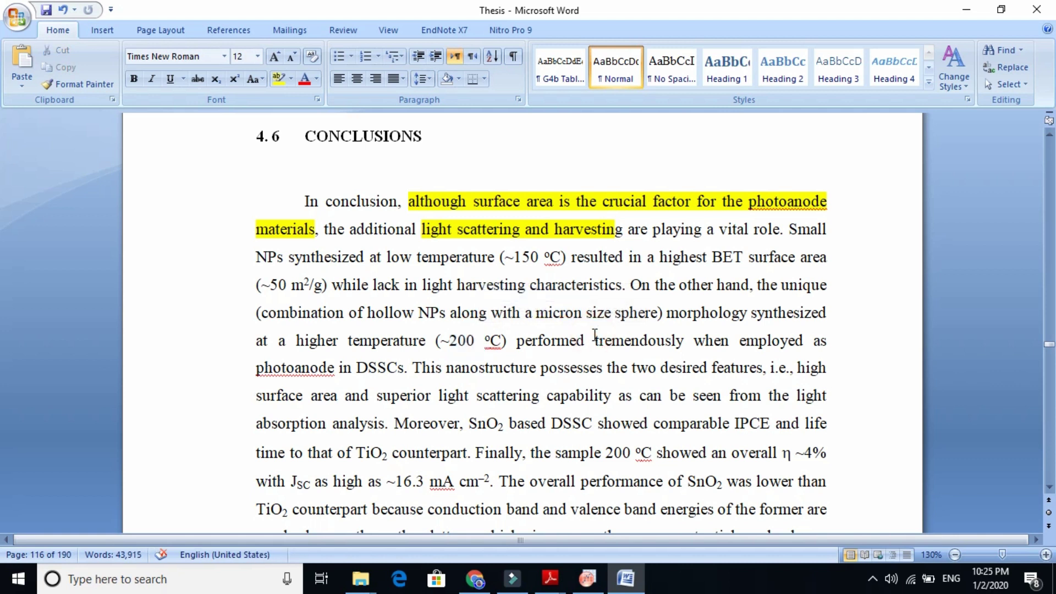
{"action": "double_click", "coordinate": [390, 367]}
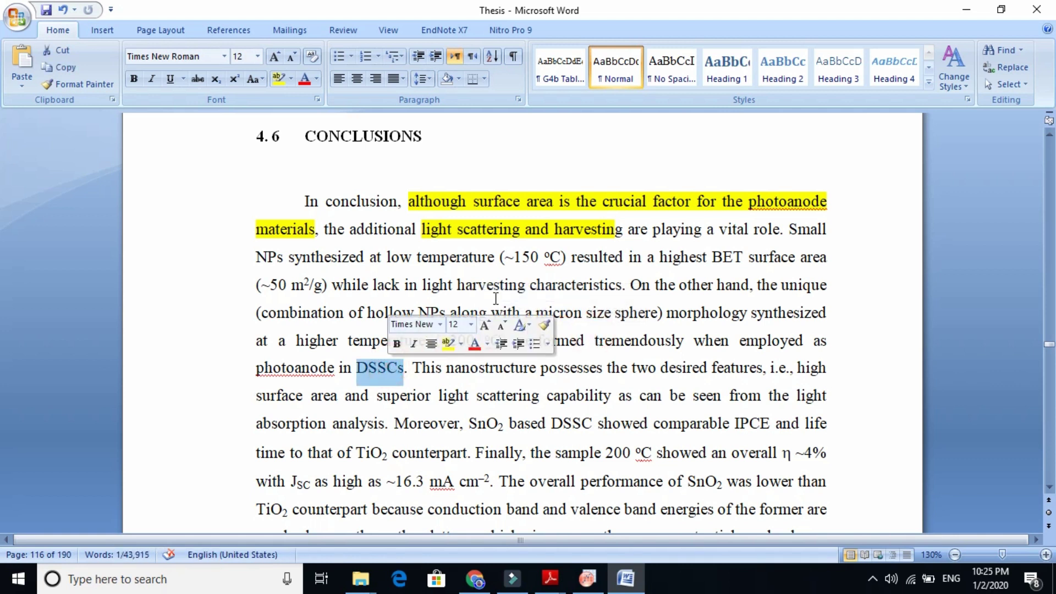
{"action": "left_click", "coordinate": [521, 256]}
{"action": "left_click", "coordinate": [541, 380]}
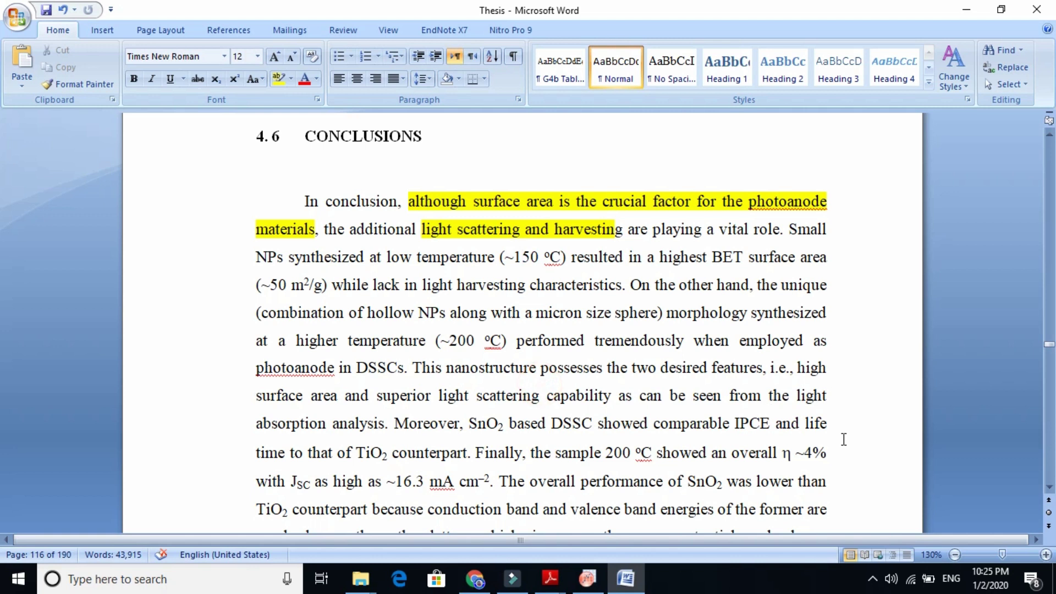
{"action": "left_click", "coordinate": [1050, 487]}
{"action": "left_click", "coordinate": [1049, 487]}
{"action": "left_click", "coordinate": [1049, 488]}
{"action": "left_click", "coordinate": [1050, 487]}
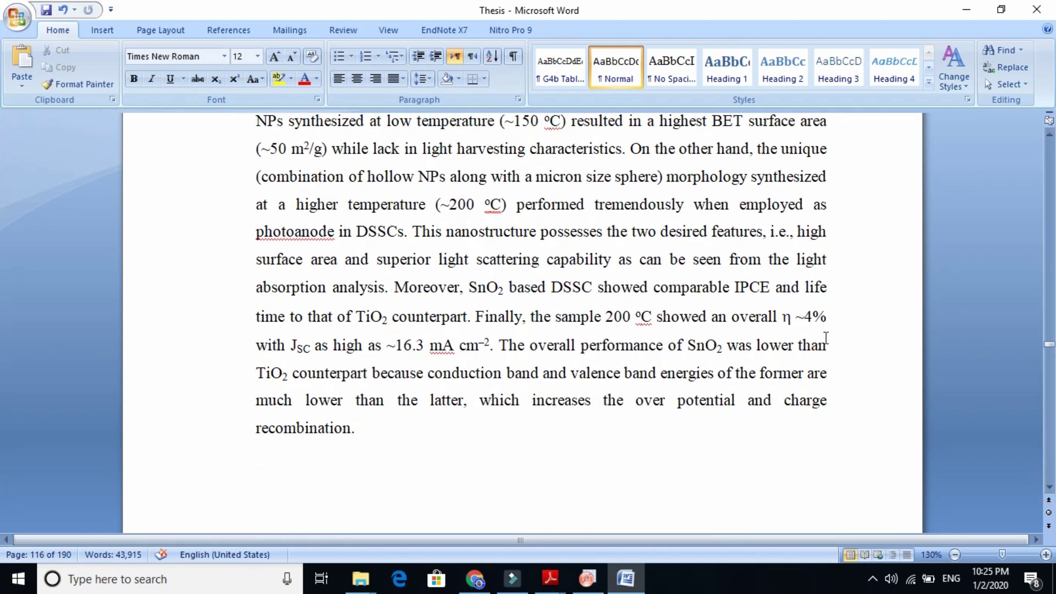
{"action": "double_click", "coordinate": [808, 322]}
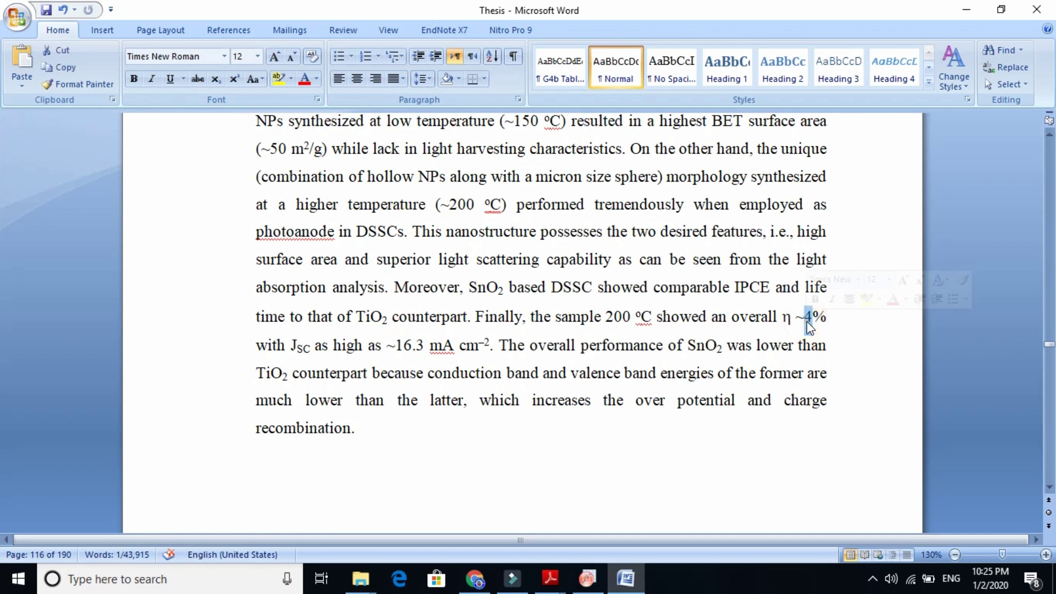
{"action": "double_click", "coordinate": [420, 349]}
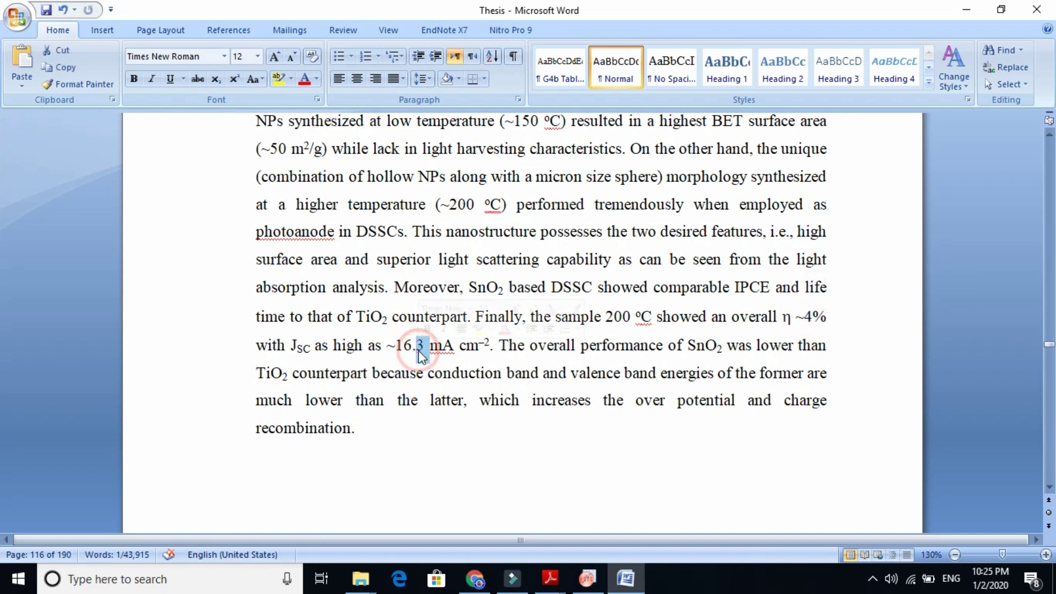
{"action": "left_click", "coordinate": [543, 373]}
{"action": "left_click", "coordinate": [560, 347]}
{"action": "left_click", "coordinate": [559, 346]}
{"action": "left_click", "coordinate": [644, 353]}
{"action": "left_click", "coordinate": [729, 351]}
{"action": "left_click", "coordinate": [328, 367]}
{"action": "left_click", "coordinate": [515, 375]}
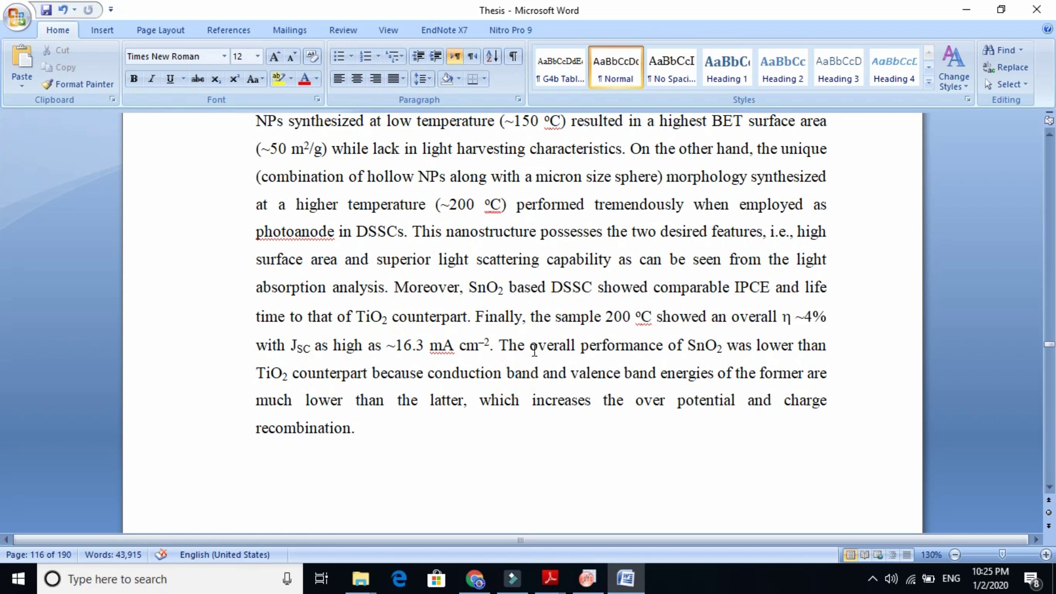
{"action": "left_click", "coordinate": [560, 346]}
{"action": "left_click", "coordinate": [688, 347]}
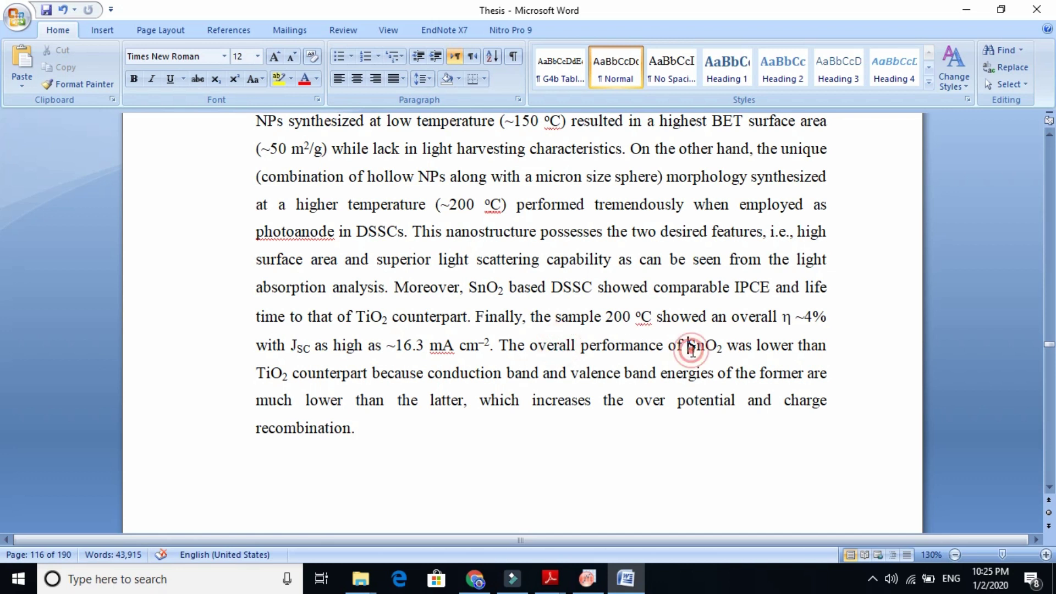
{"action": "left_click", "coordinate": [344, 374]}
{"action": "left_click", "coordinate": [412, 380]}
{"action": "left_click", "coordinate": [487, 378]}
{"action": "left_click", "coordinate": [547, 373]}
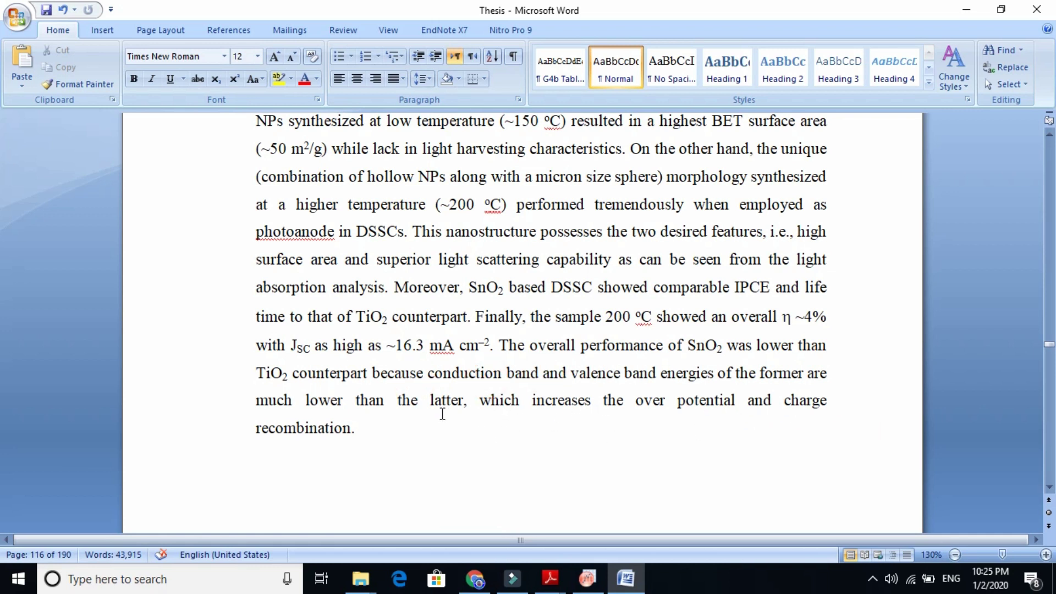
{"action": "left_click", "coordinate": [558, 330]}
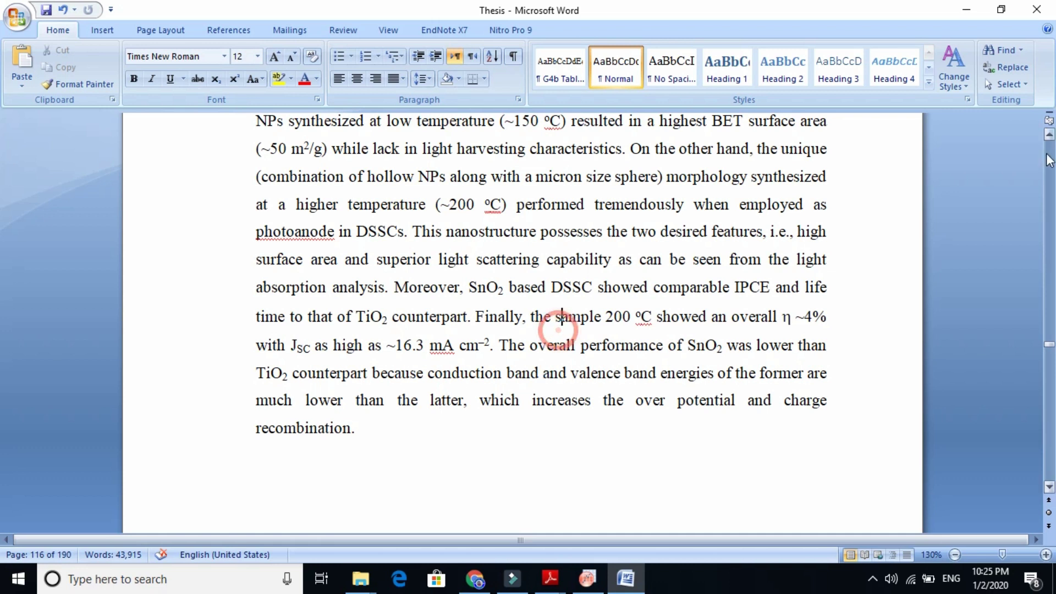
{"action": "left_click", "coordinate": [1050, 136]}
{"action": "left_click", "coordinate": [1050, 135]}
{"action": "left_click", "coordinate": [1050, 136]}
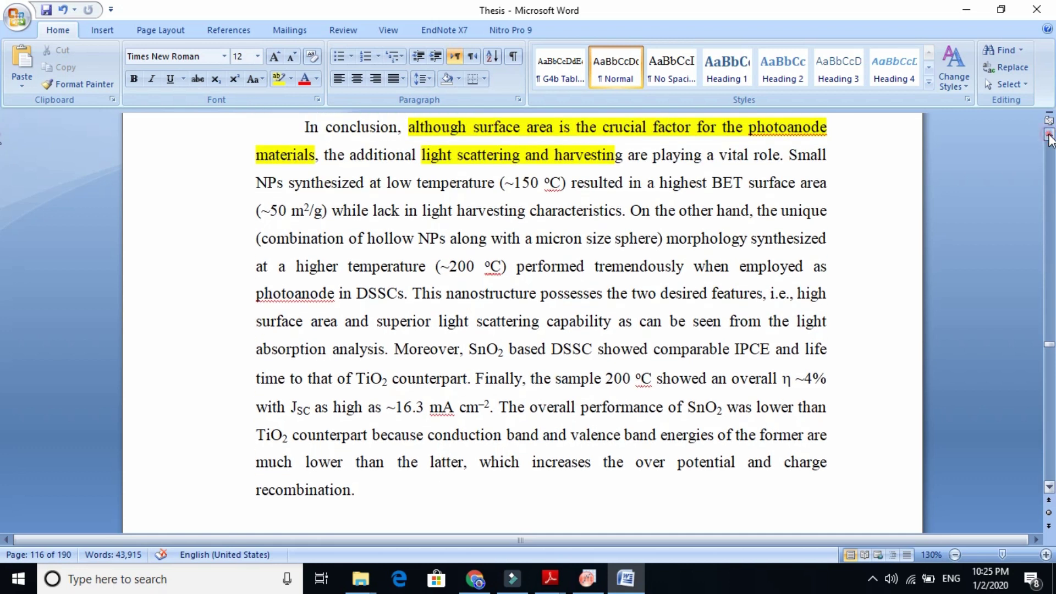